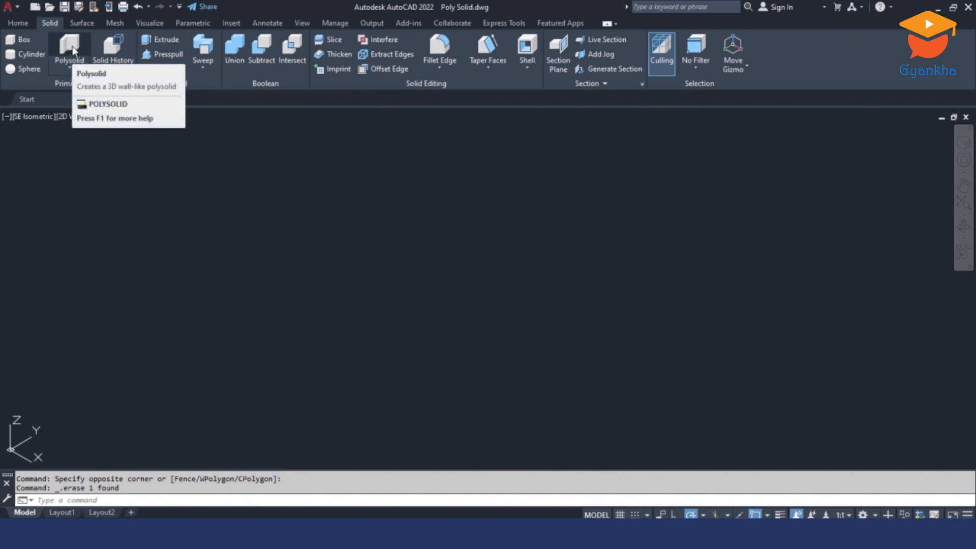
Start a polysolid with height 250, width 50 and center justification
left_click(18, 23)
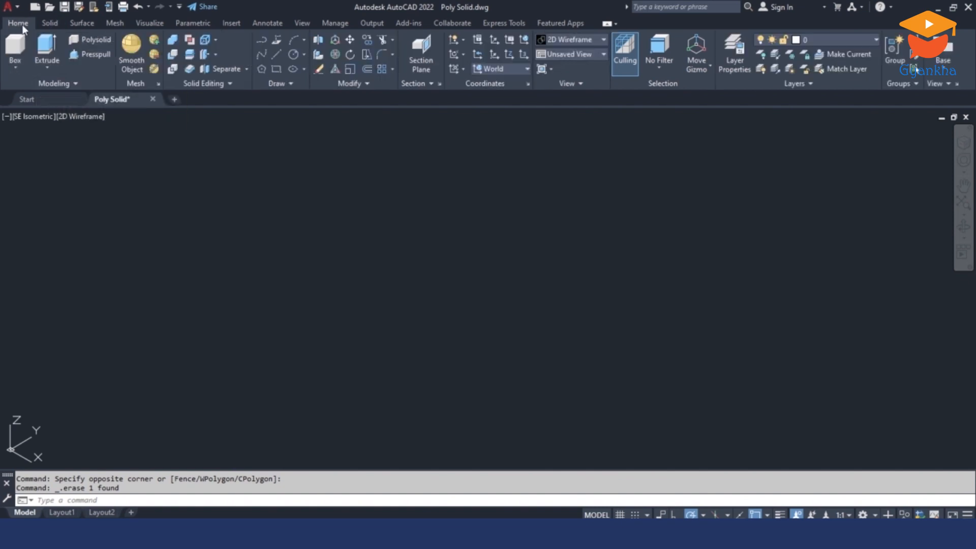
left_click(87, 41)
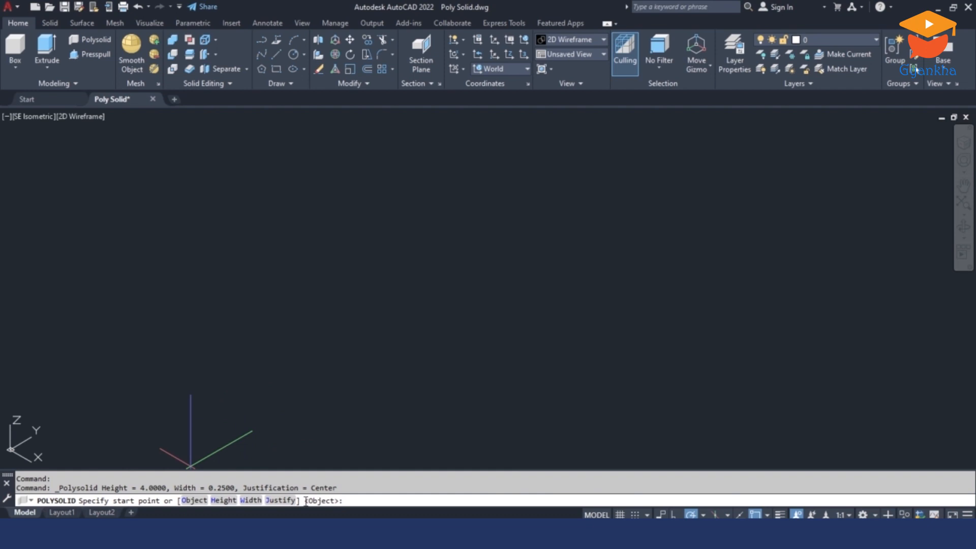
left_click(223, 500)
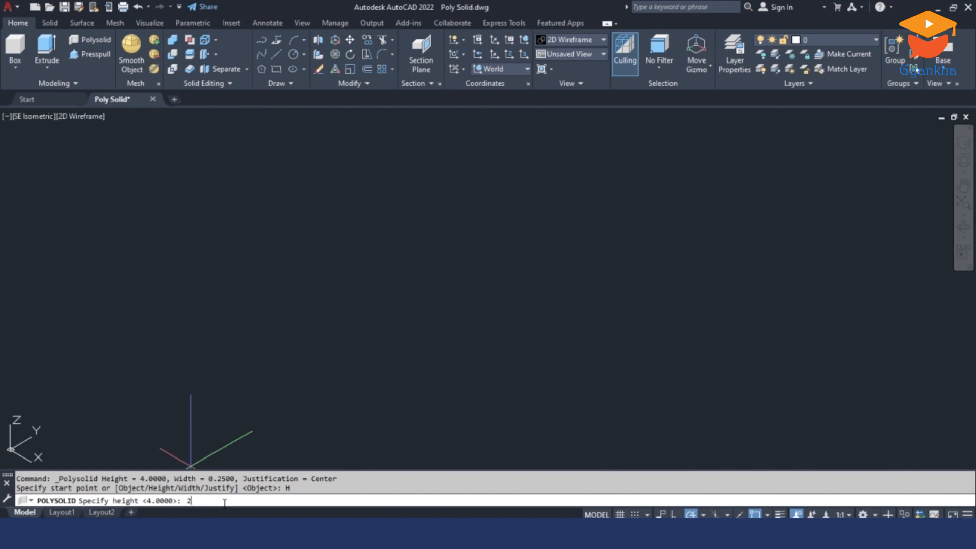
key("Return")
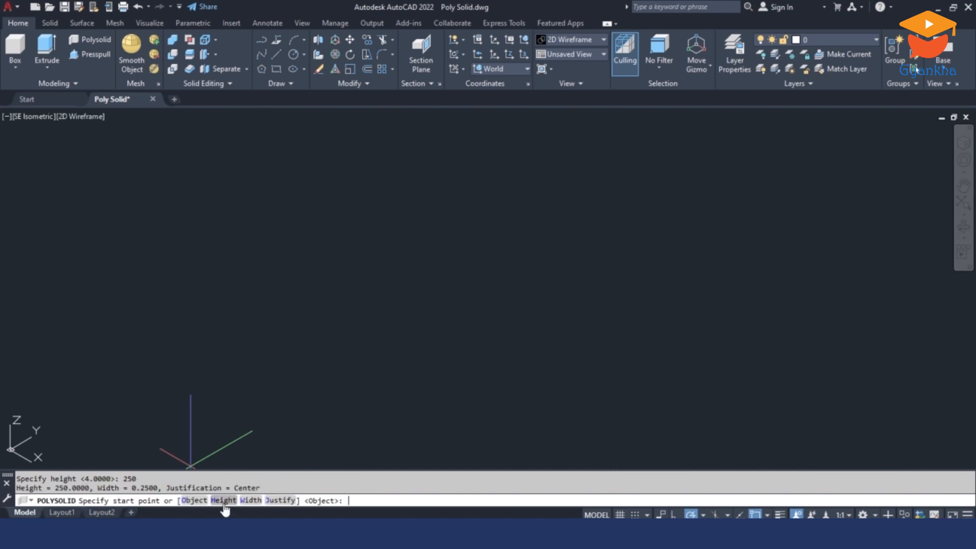
left_click(251, 500)
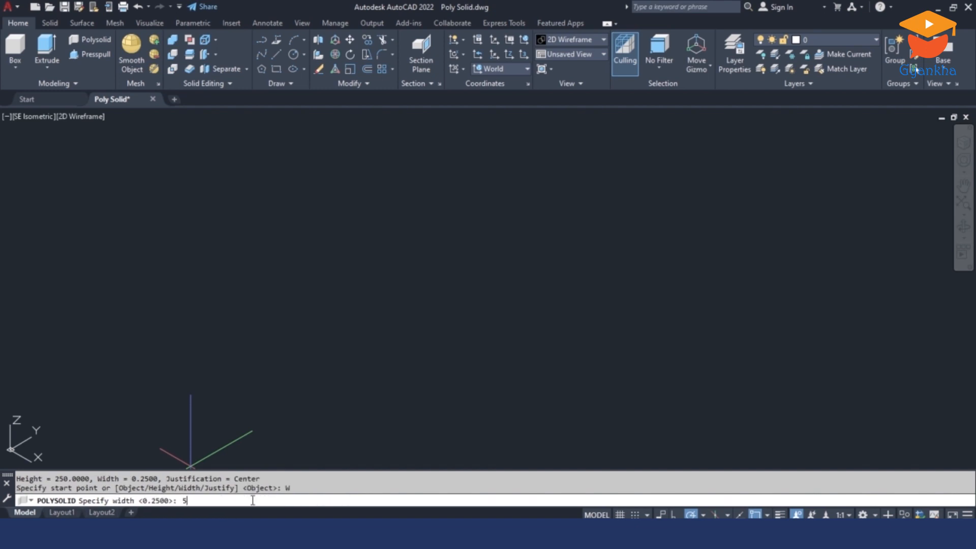
key("Return")
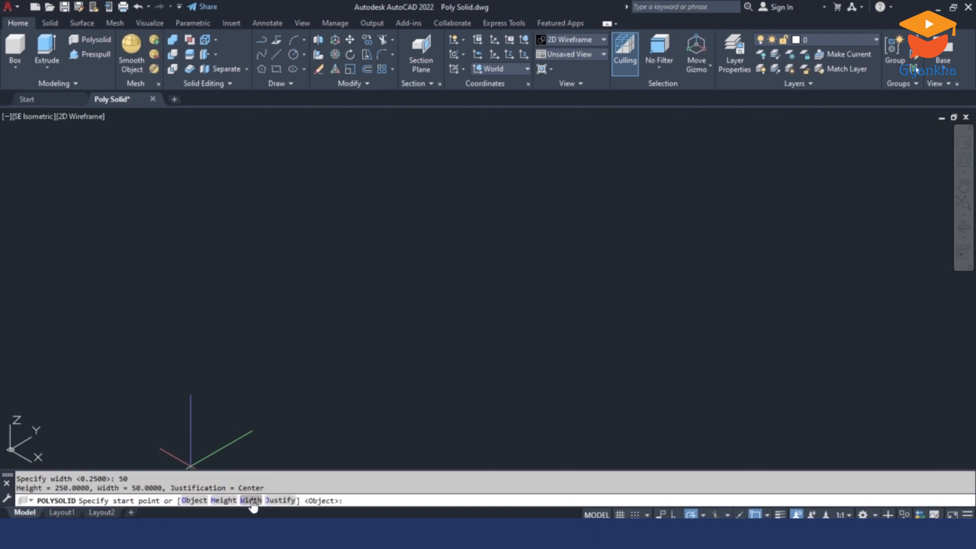
left_click(276, 501)
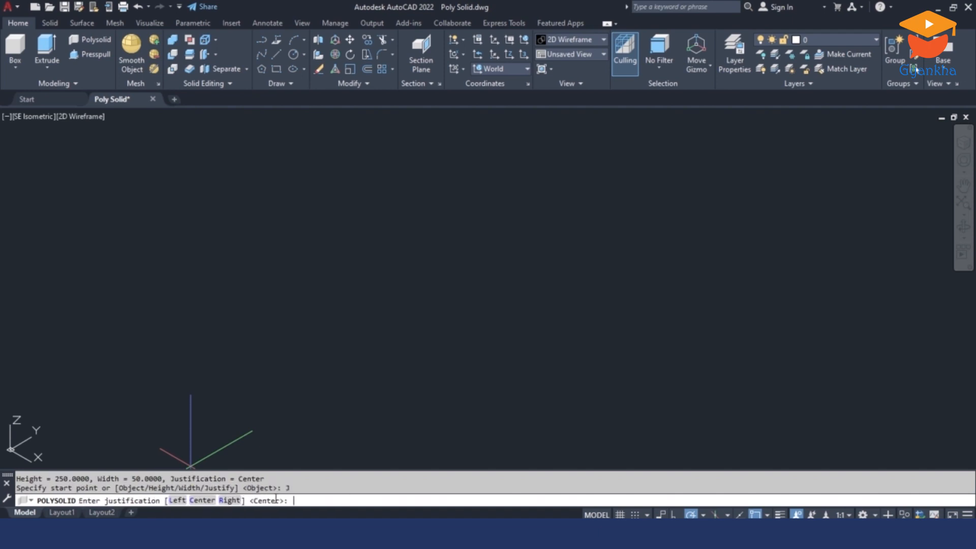
left_click(201, 501)
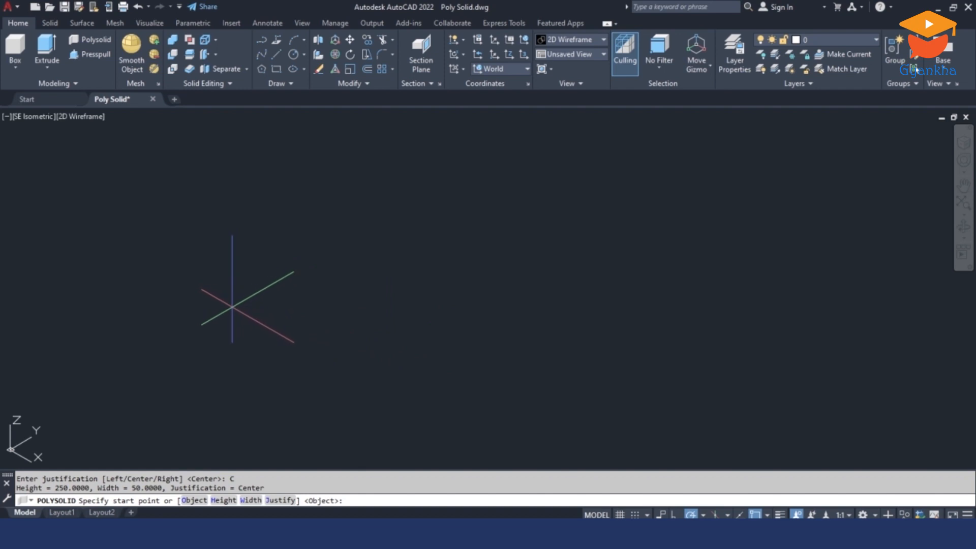
Draw a closed square polysolid with 300-unit segments along X, Y and back along X, closing it to the start point
left_click(234, 305)
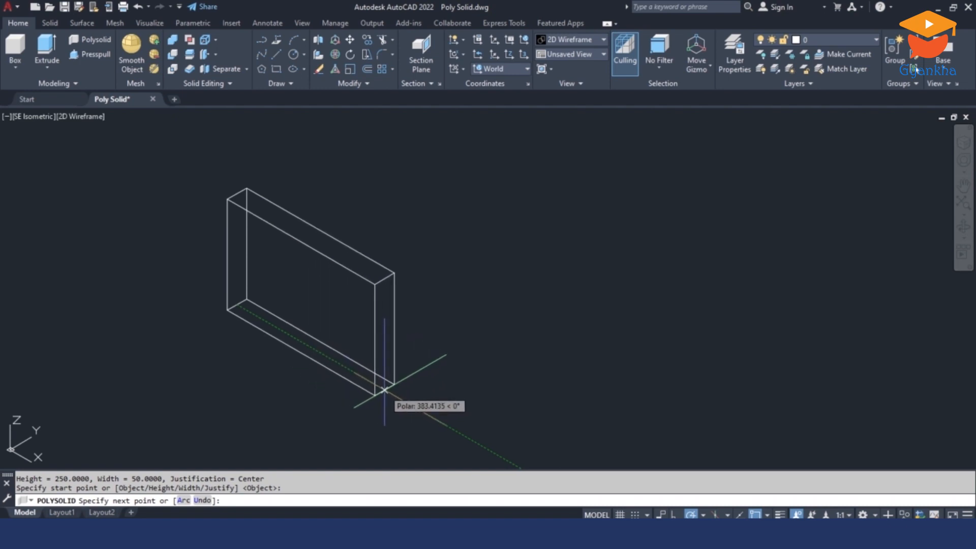
key("Return")
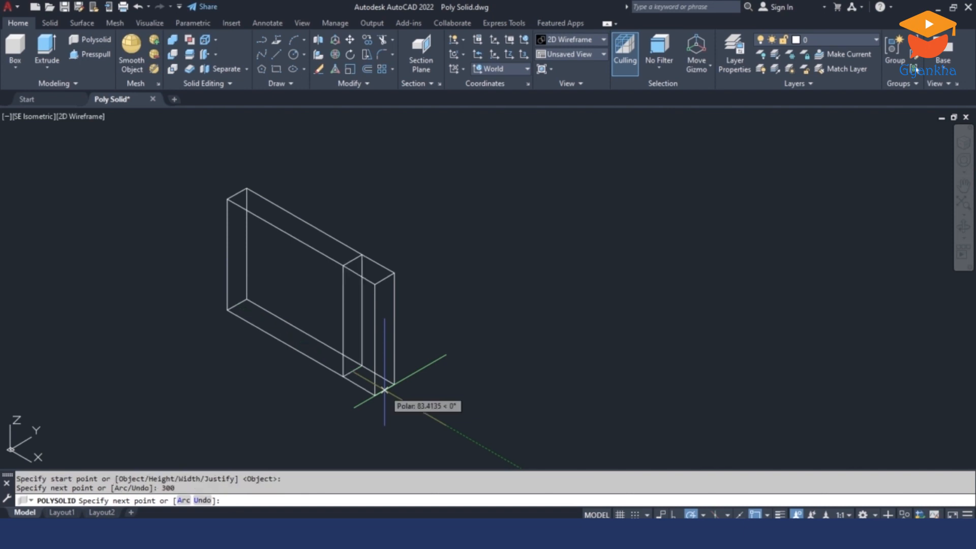
scroll(384, 389, "down", 2)
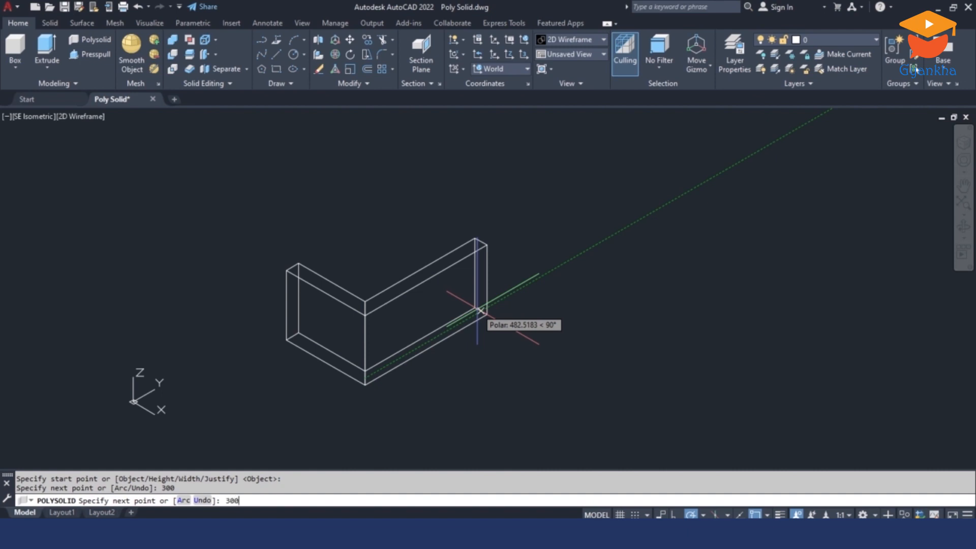
key("Return")
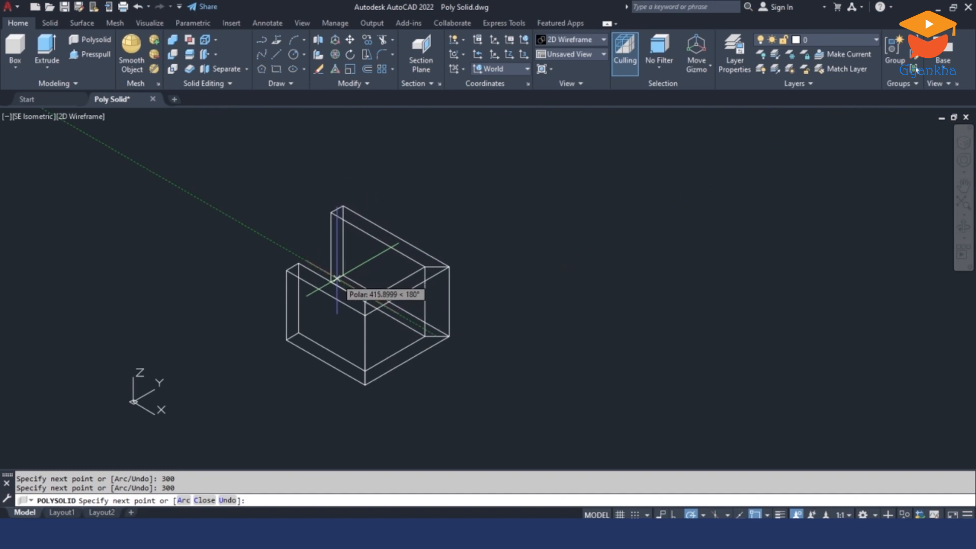
type("300")
key("Return")
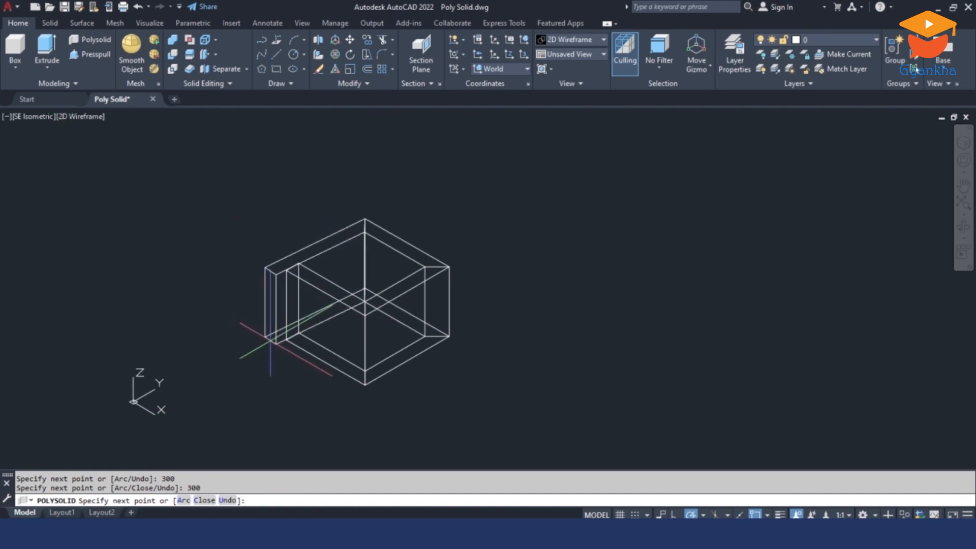
left_click(206, 501)
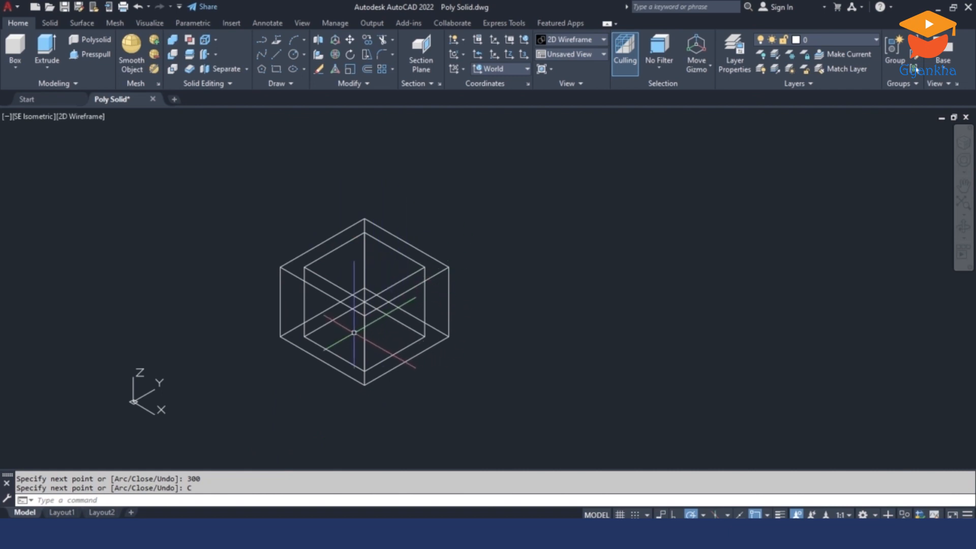
In the Top view, draw a second polysolid beside the square with three 500-unit segments along X, Y and back along X
left_click(584, 55)
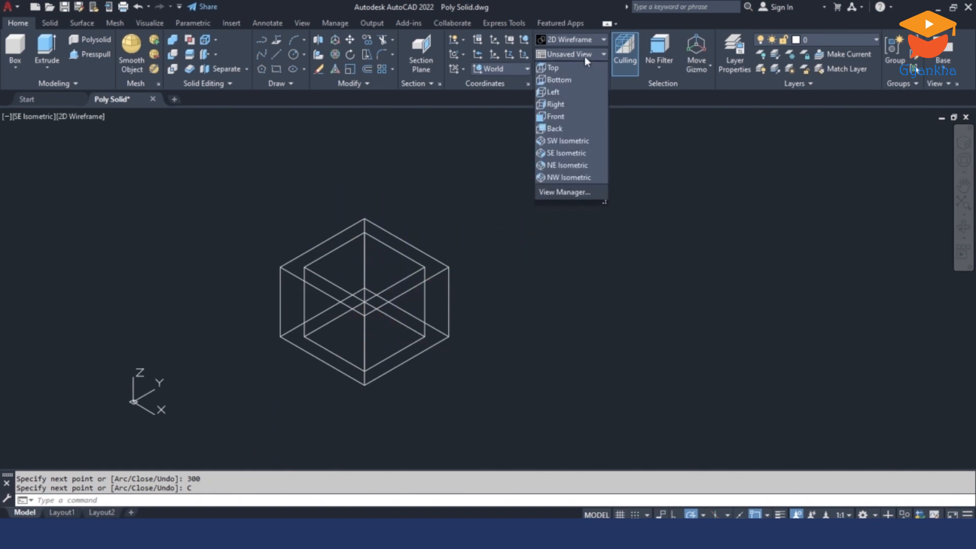
left_click(552, 68)
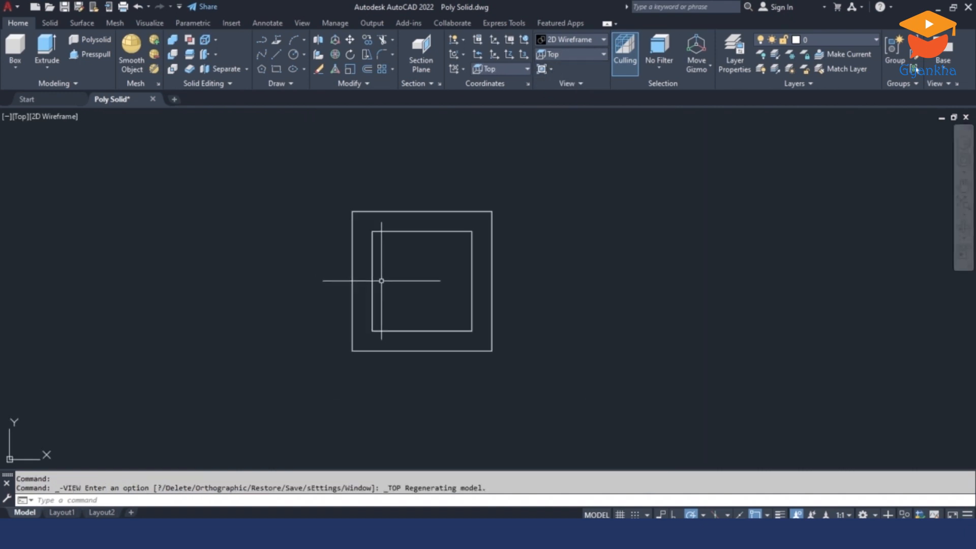
middle_click_drag(658, 274, 401, 289)
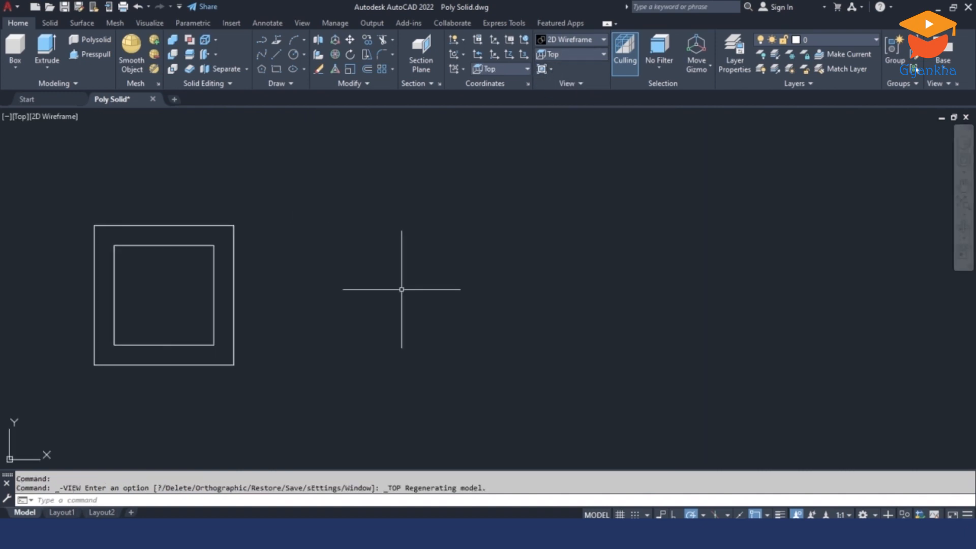
left_click(96, 39)
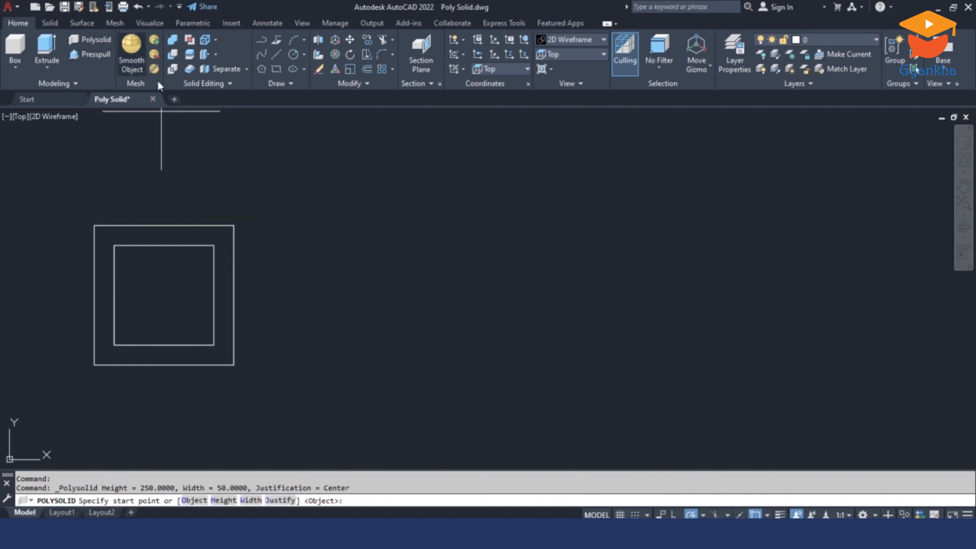
left_click(372, 363)
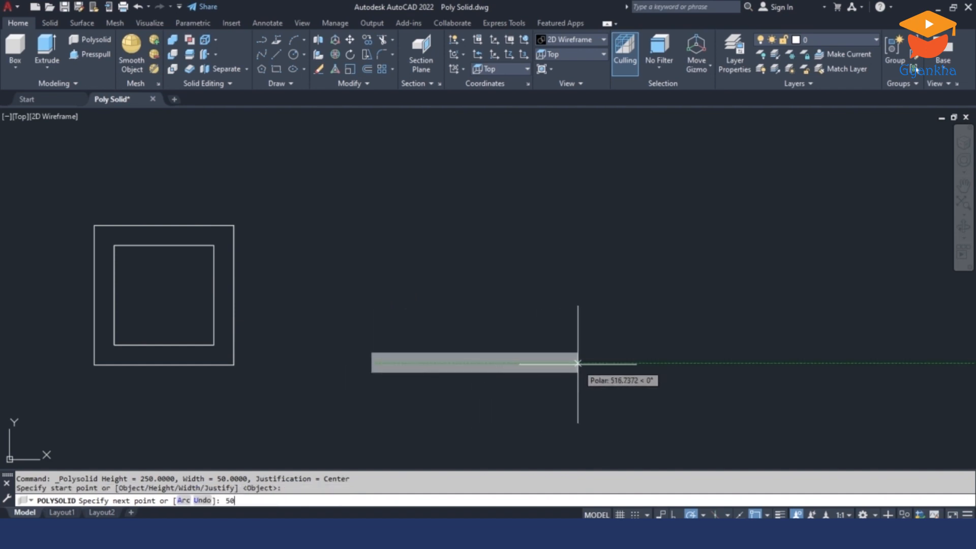
key("Return")
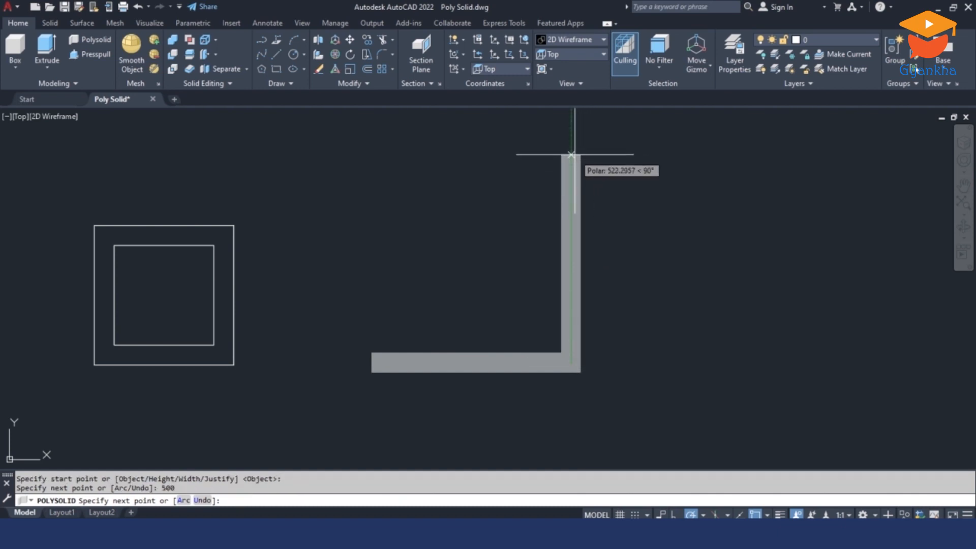
type("500")
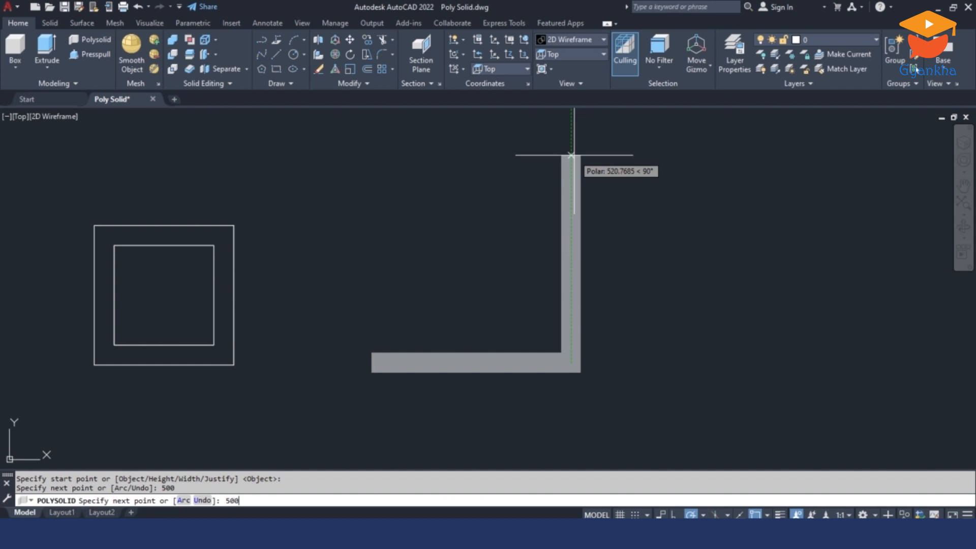
key("Return")
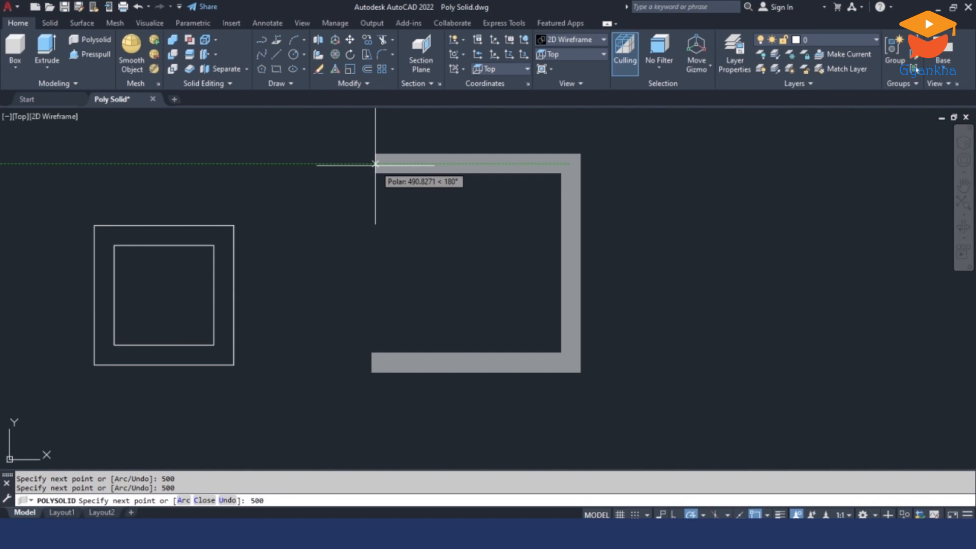
type("500")
key("Return")
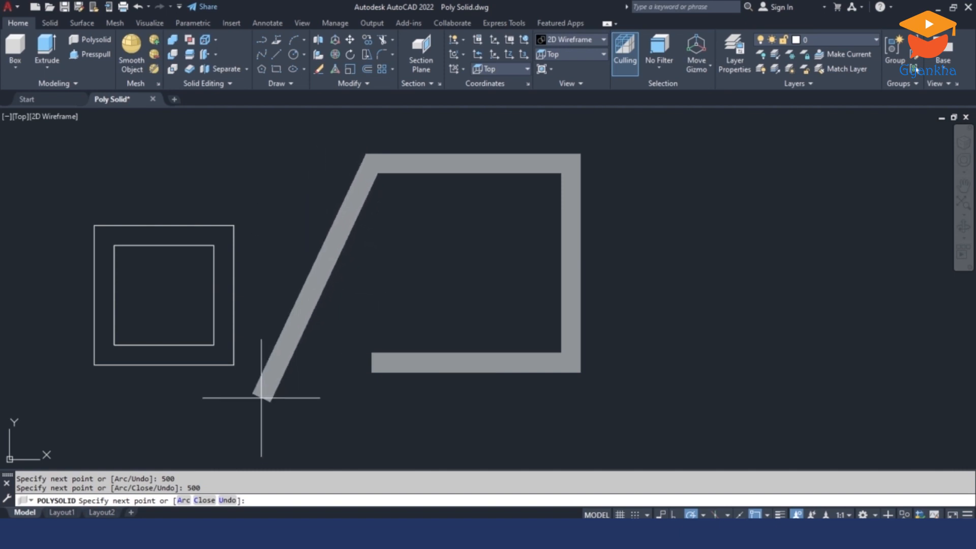
Join the open ends of the second polysolid with an arc segment ending at its start point, and finish it
left_click(183, 500)
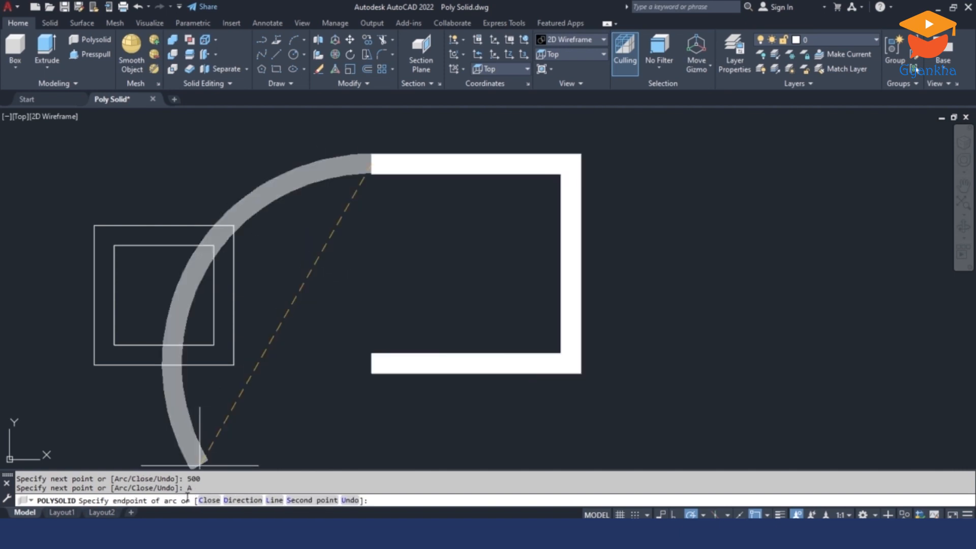
left_click(372, 363)
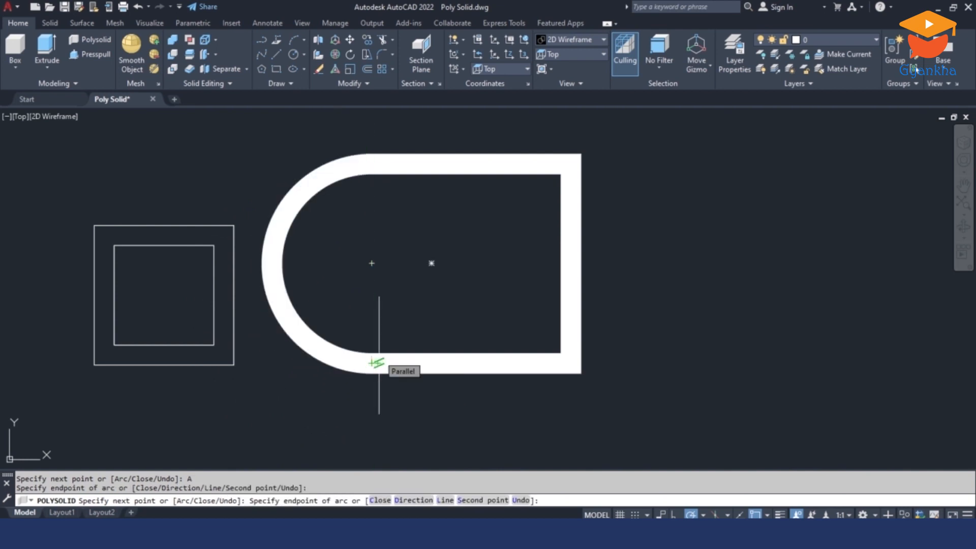
key("Return")
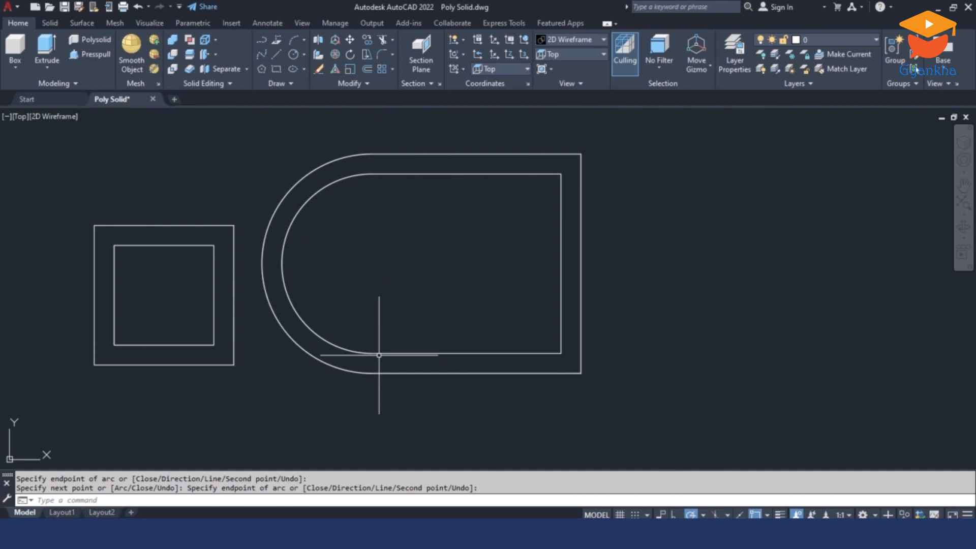
Show both polysolids in 3D from the SE Isometric view and apply the Realistic visual style
left_click(564, 52)
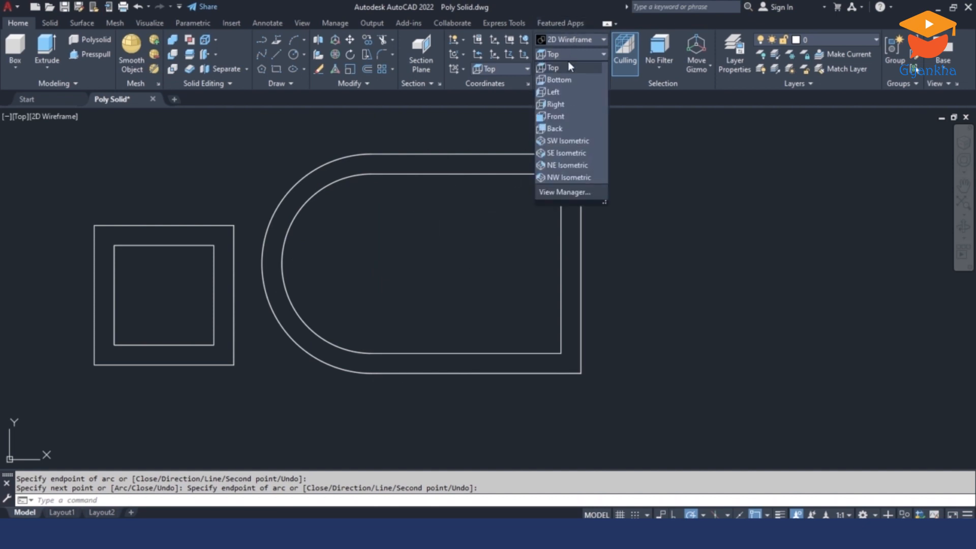
left_click(566, 153)
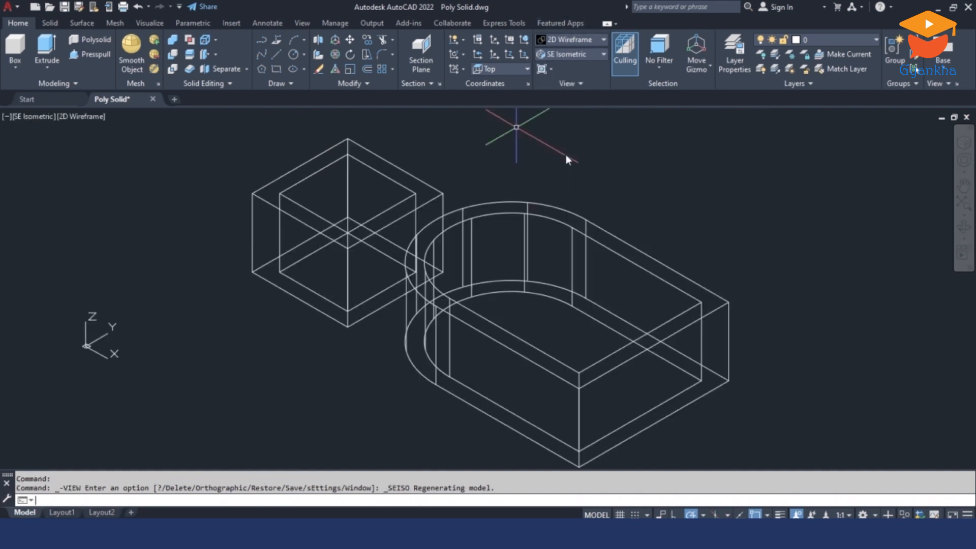
middle_click_drag(437, 285, 510, 300, "shift")
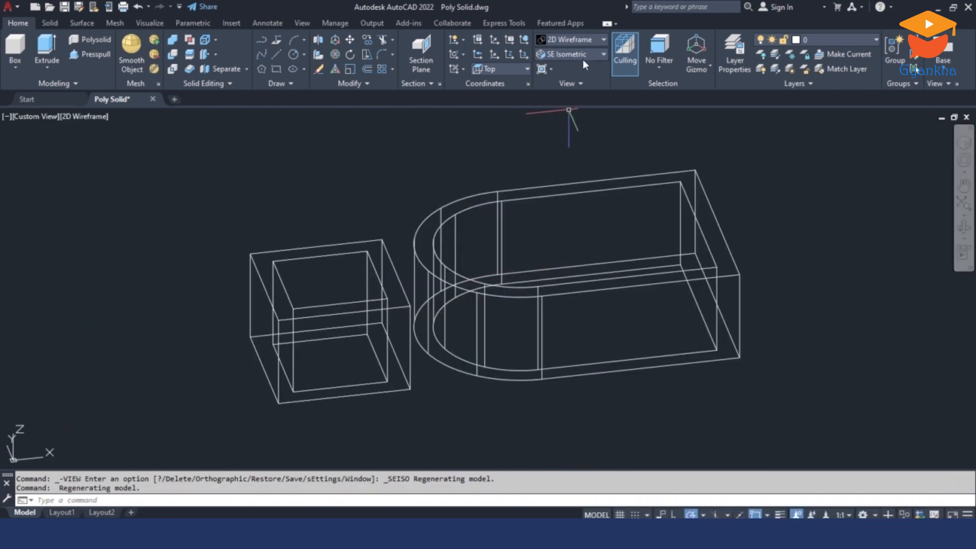
left_click(586, 37)
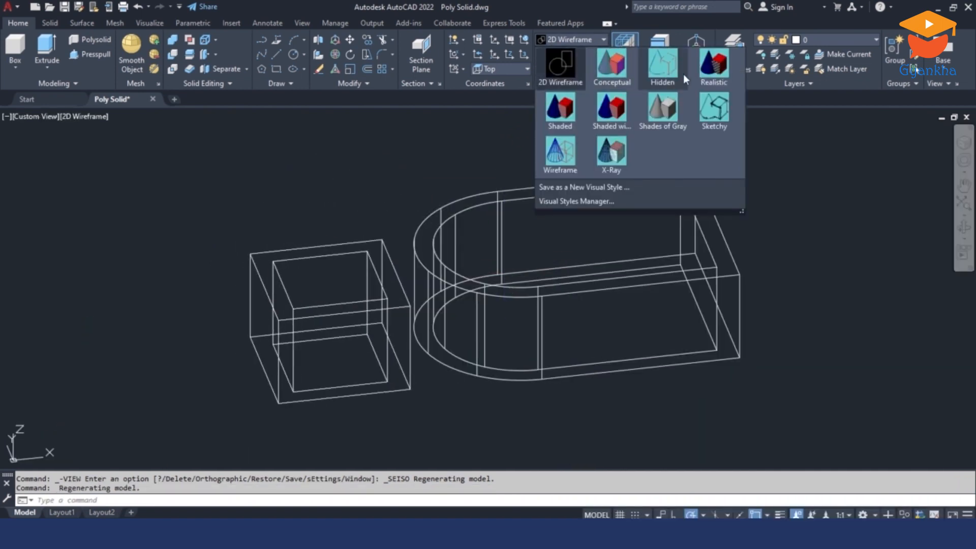
left_click(713, 70)
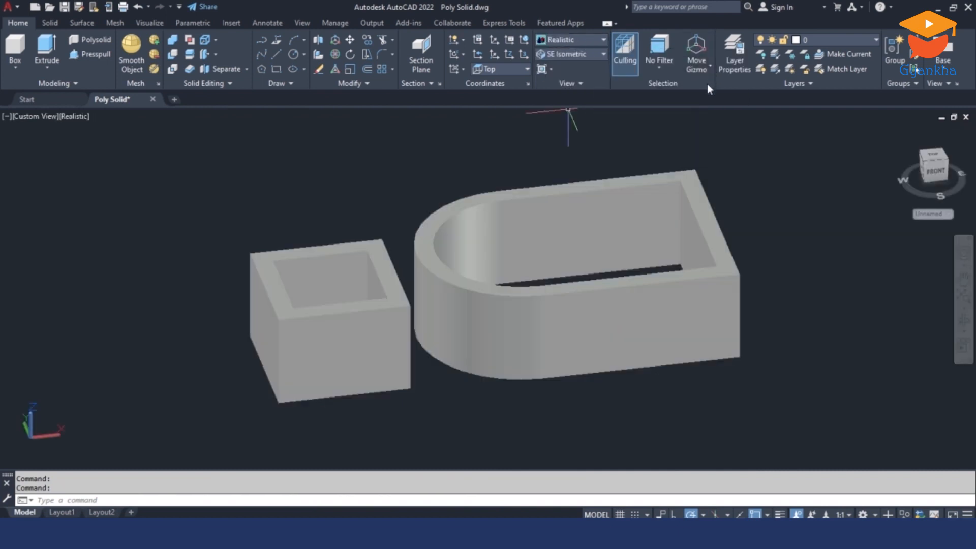
middle_click_drag(524, 231, 458, 246, "shift")
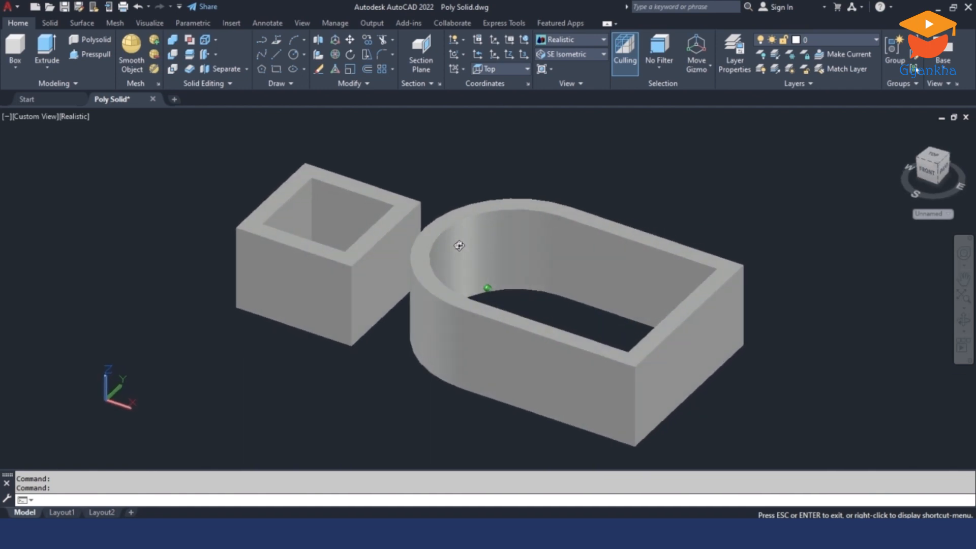
Start a third polysolid in the empty area beside the first two with a straight 500-unit segment along X
middle_click_drag(580, 181, 466, 198)
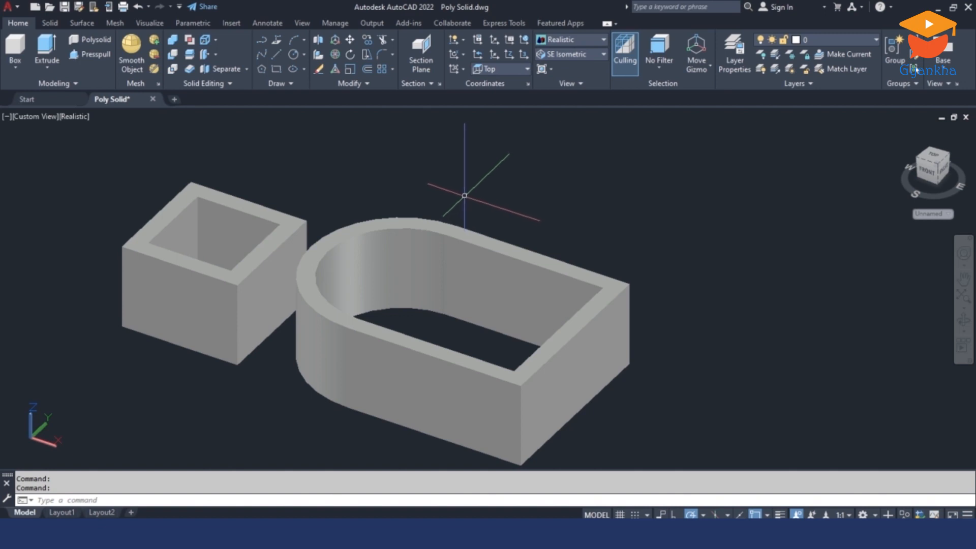
scroll(464, 195, "down", 3)
middle_click_drag(594, 211, 441, 215)
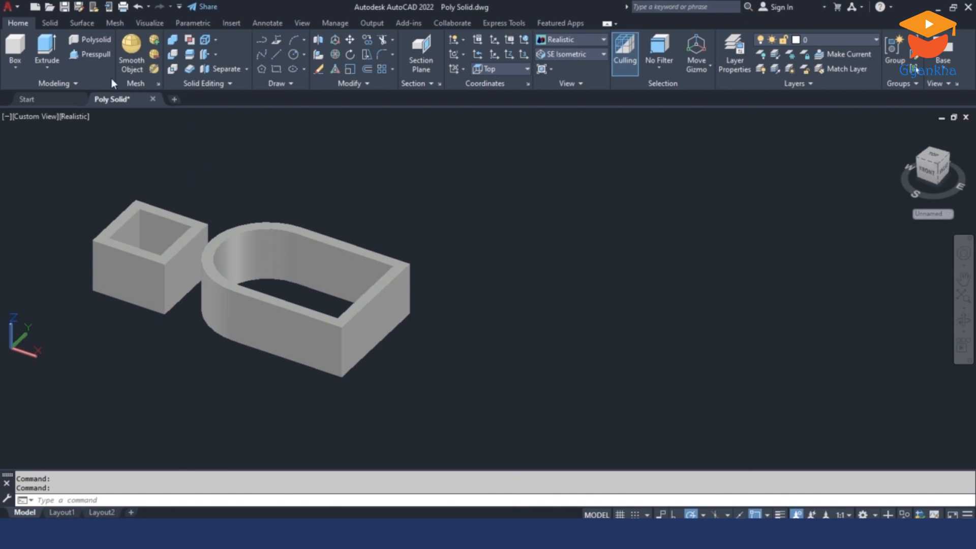
left_click(92, 35)
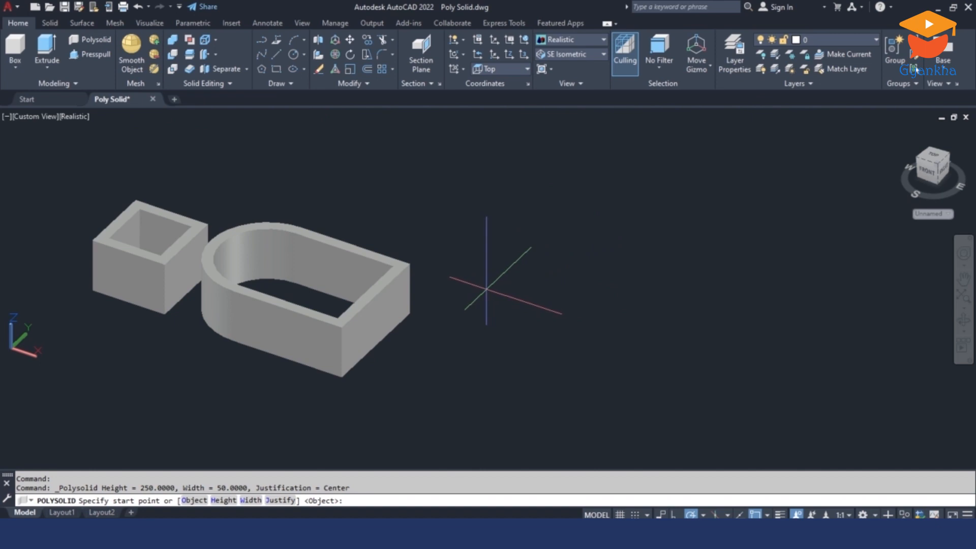
left_click(485, 289)
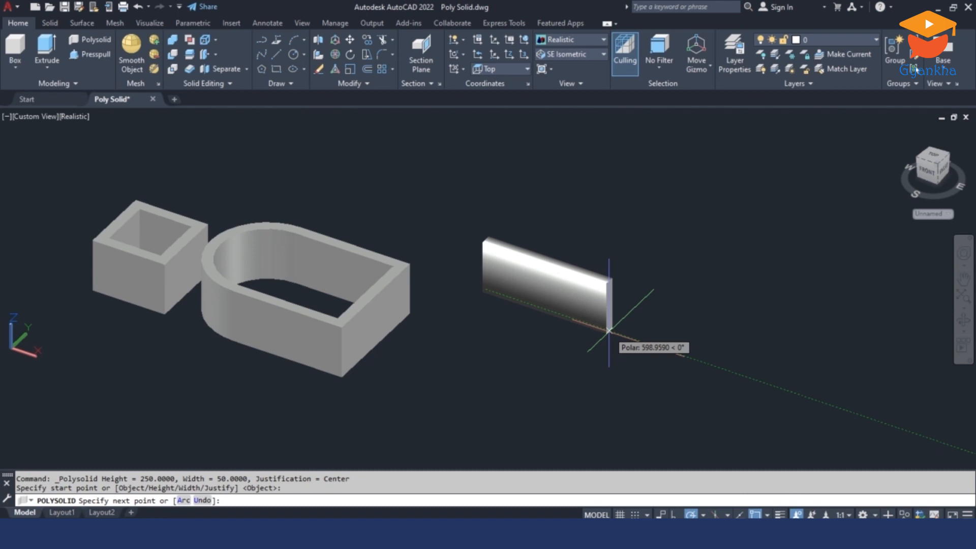
key("Return")
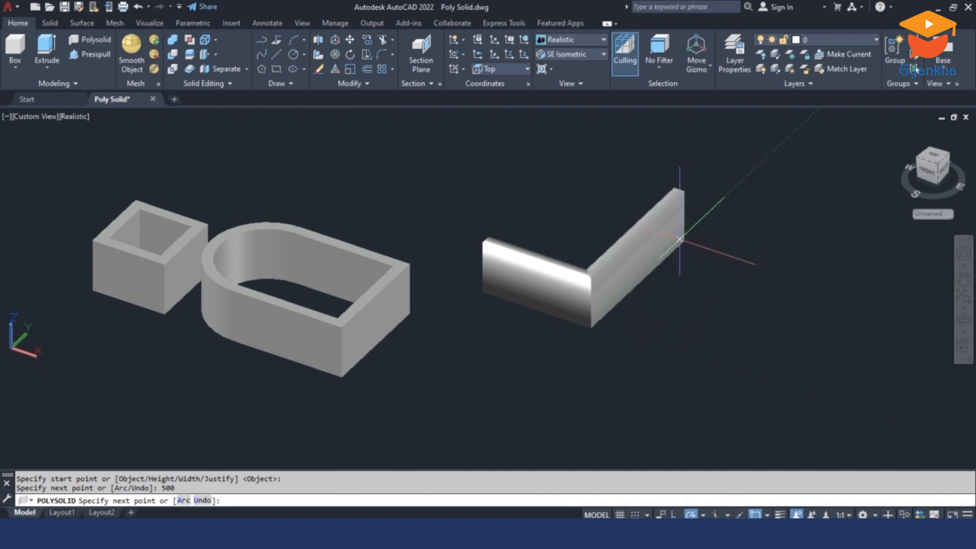
Continue the third polysolid with a winding chain of tangent arc segments that loops around and back above its first segment
left_click(183, 500)
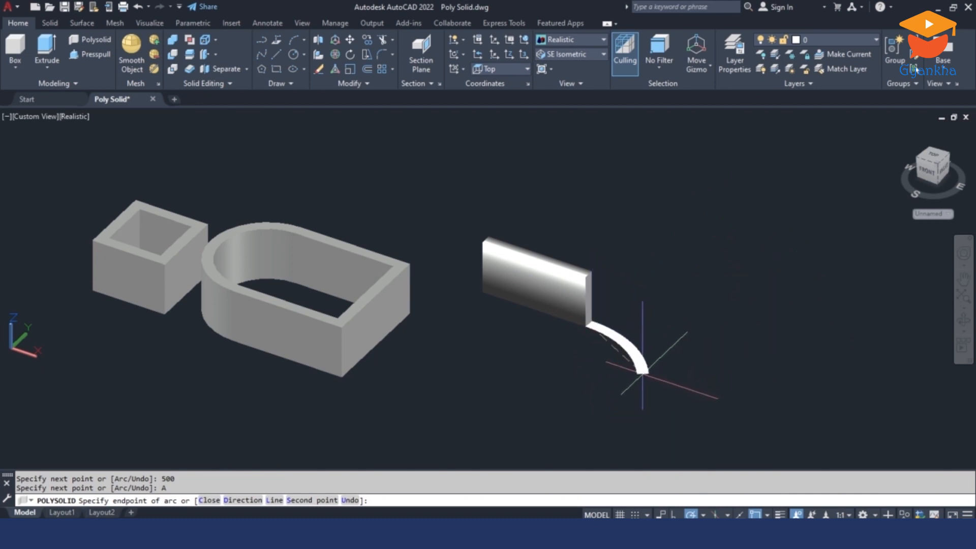
left_click(606, 407)
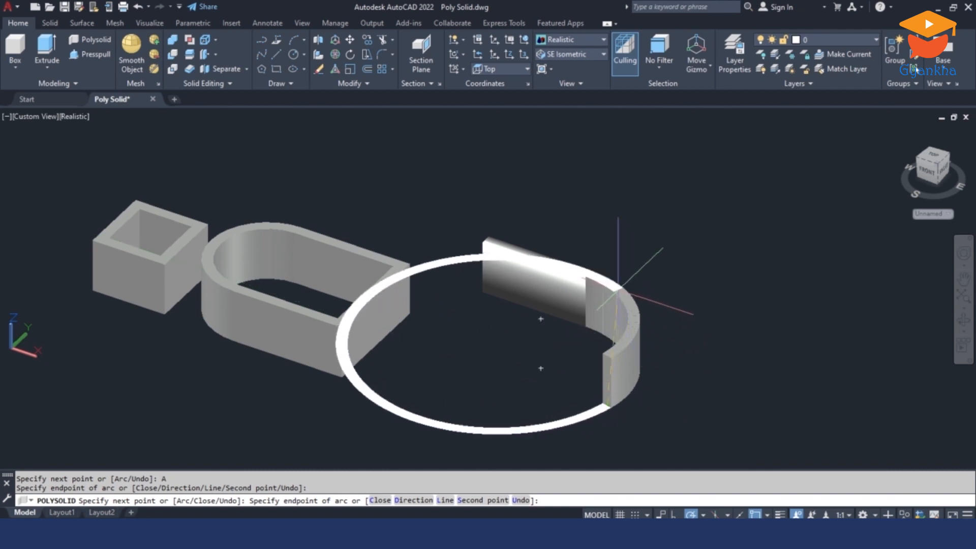
scroll(601, 278, "up", 6)
scroll(530, 248, "down", 7)
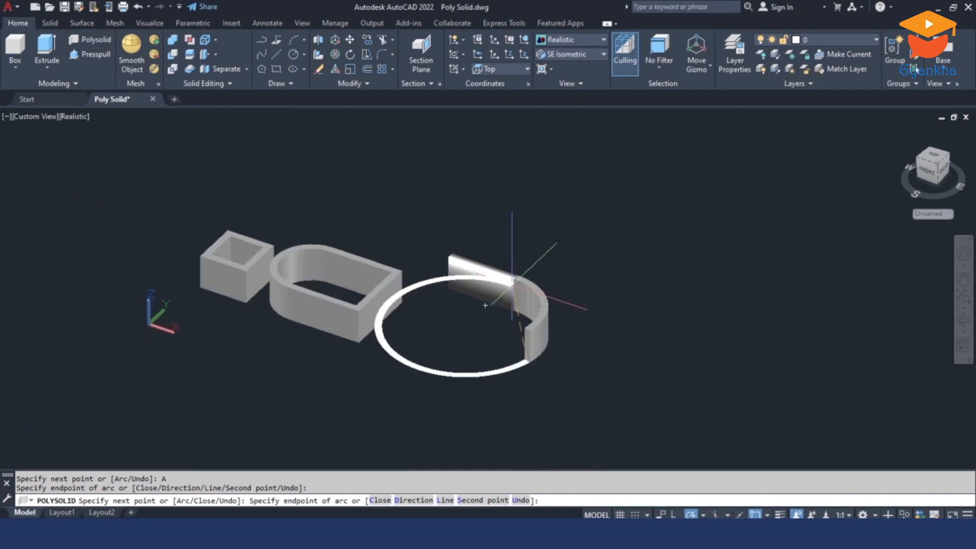
left_click(576, 409)
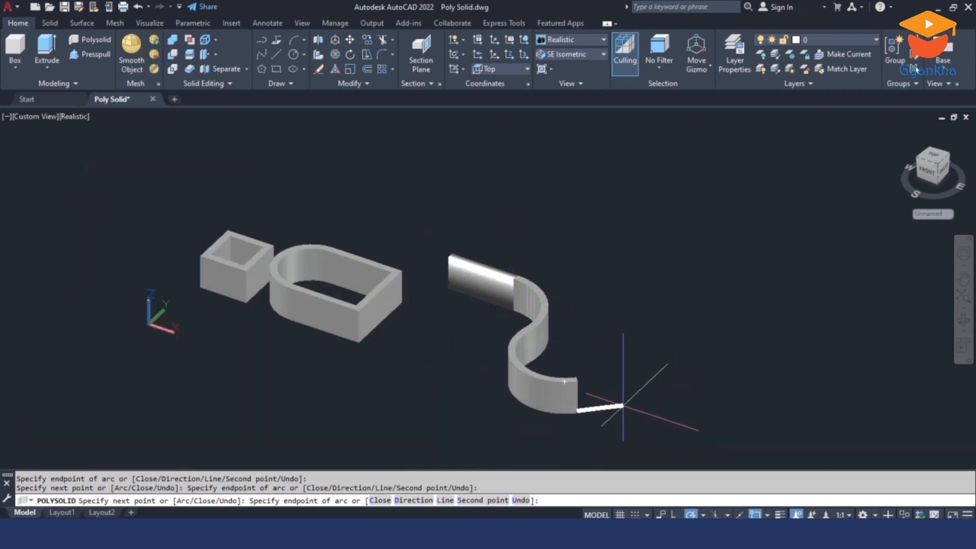
left_click(669, 440)
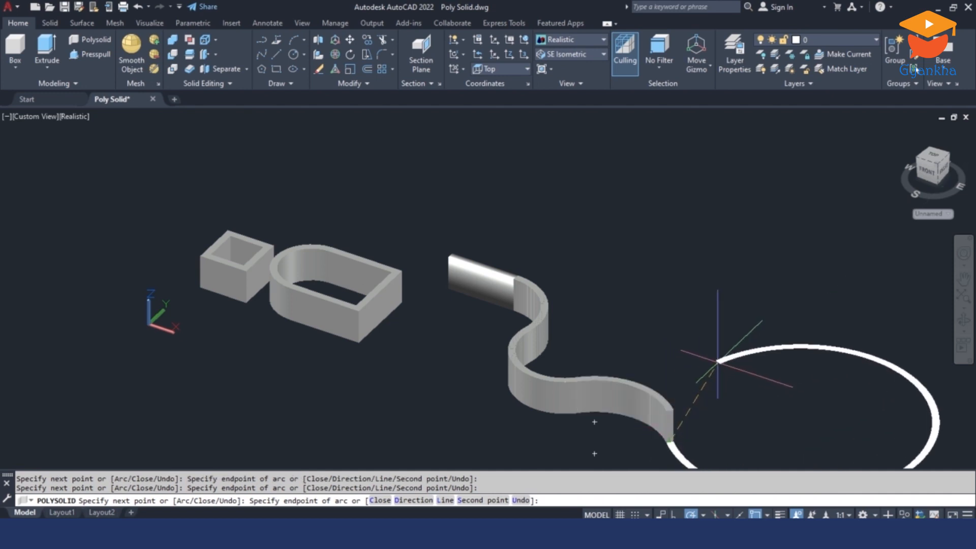
left_click(775, 404)
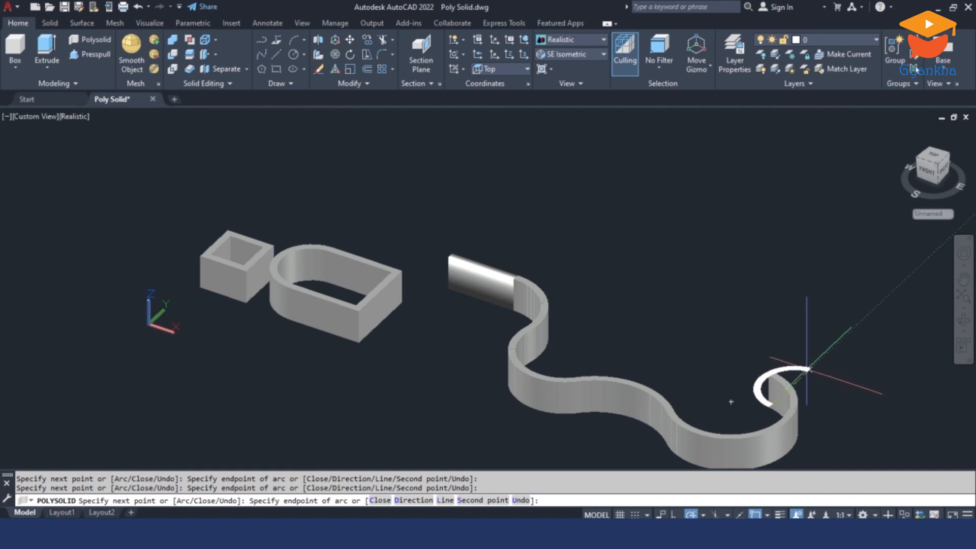
left_click(780, 269)
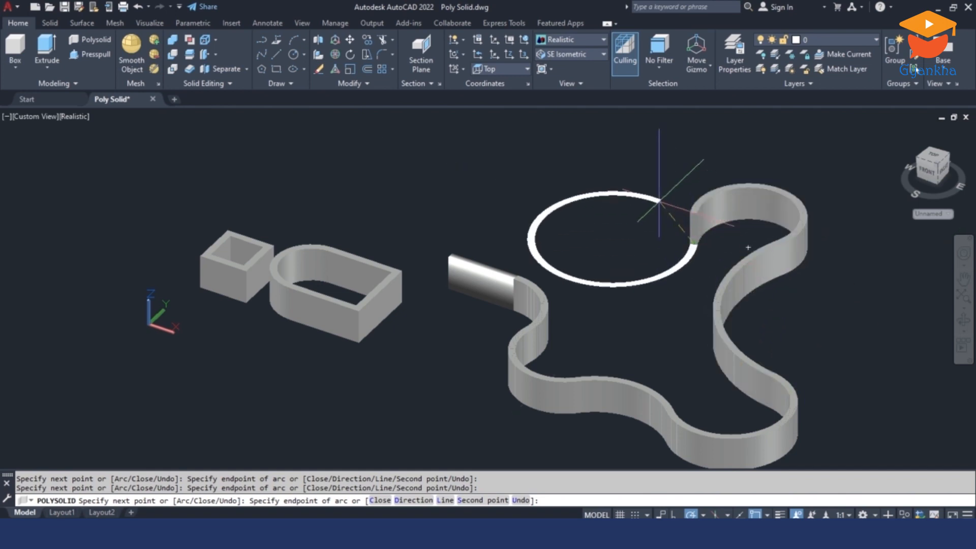
left_click(635, 218)
left_click(572, 201)
left_click(526, 179)
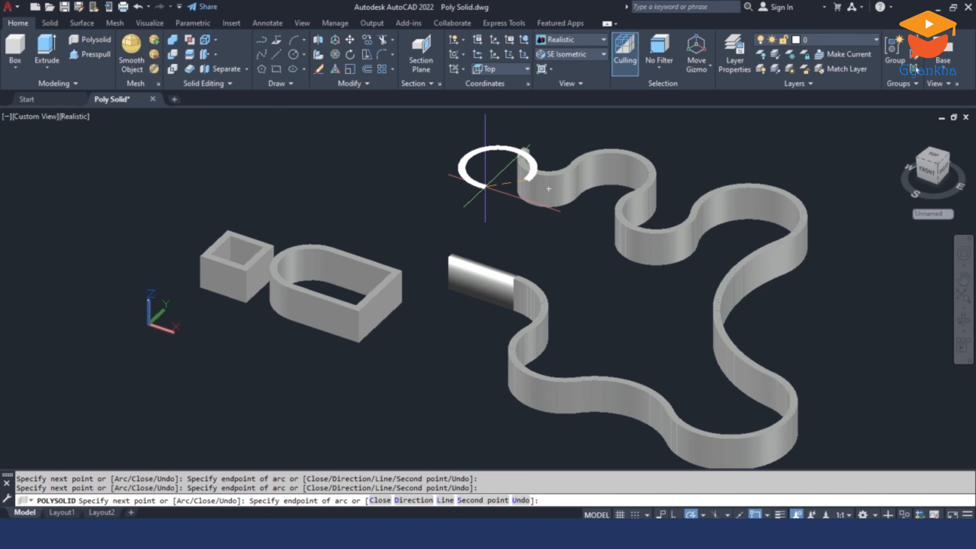
Switch back to straight segments, zigzag to the polysolid's start point, and close it
left_click(445, 500)
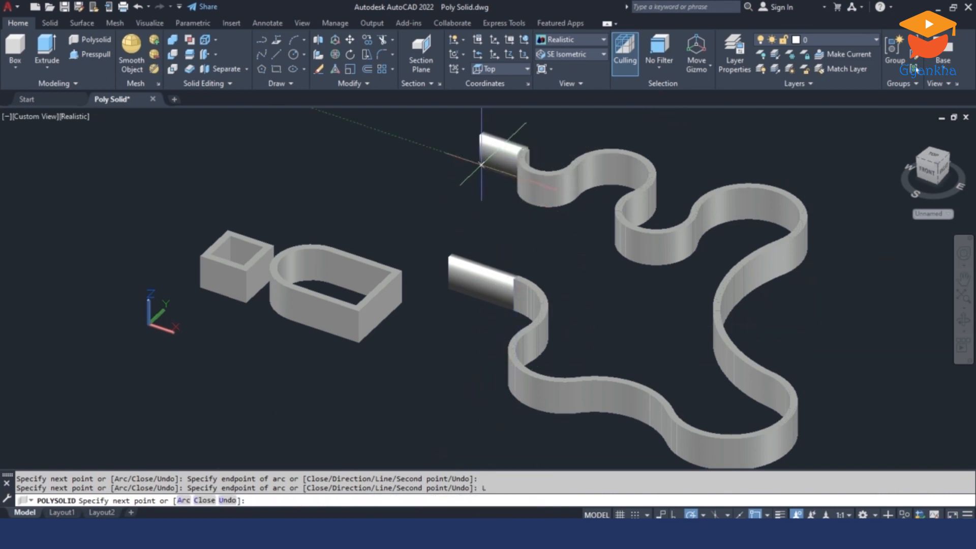
left_click(406, 185)
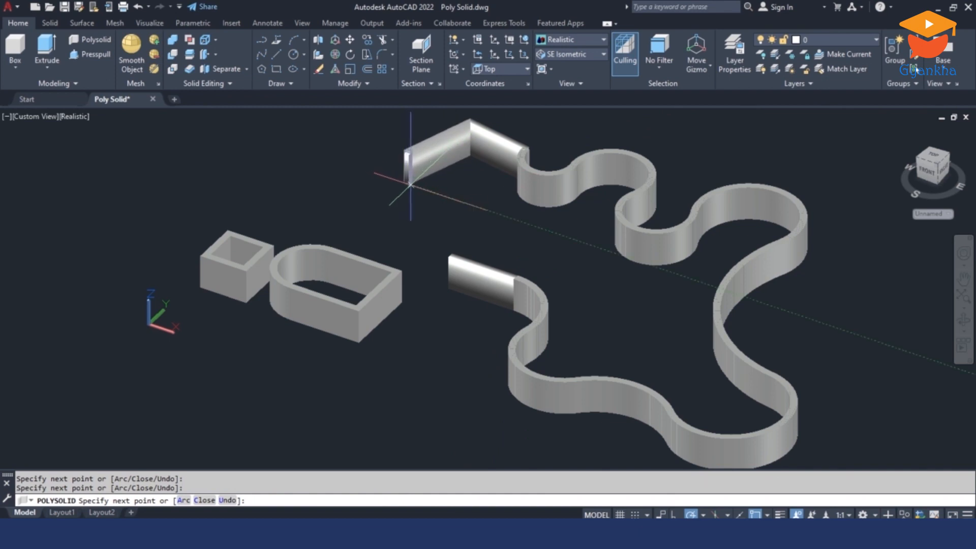
left_click(444, 216)
left_click(396, 230)
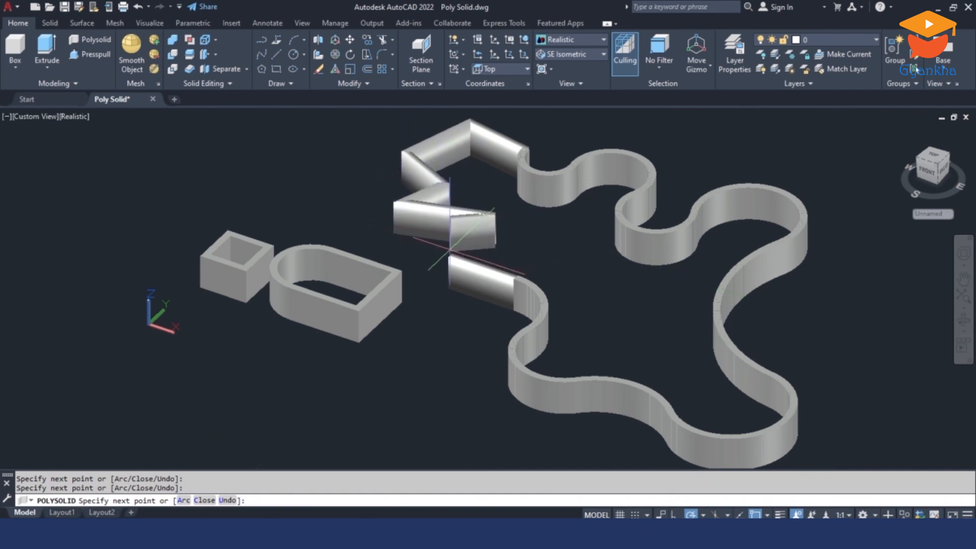
left_click(494, 246)
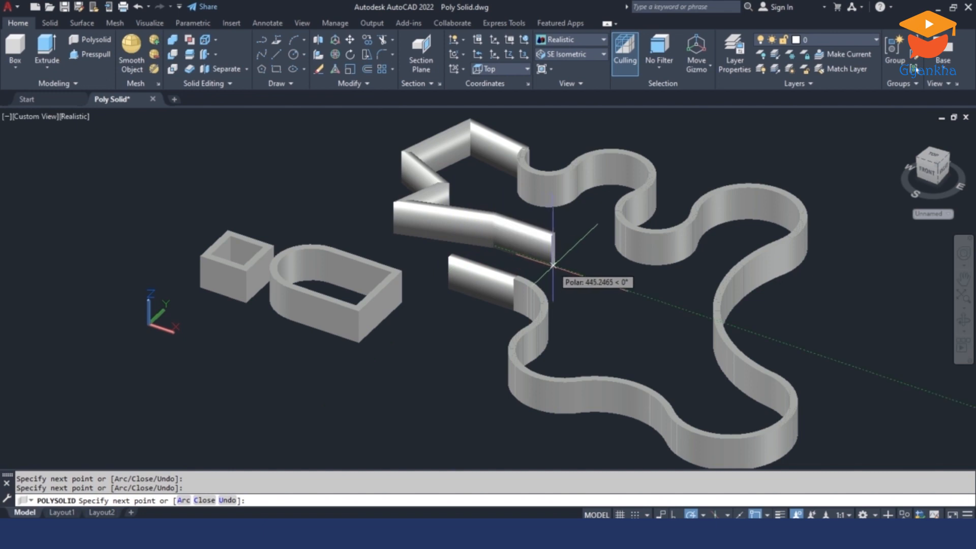
left_click(450, 256)
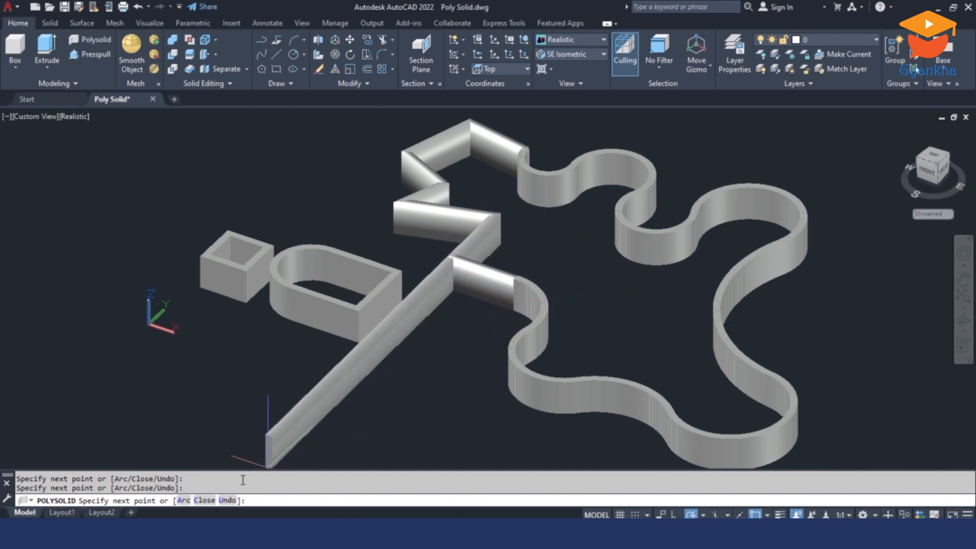
left_click(205, 501)
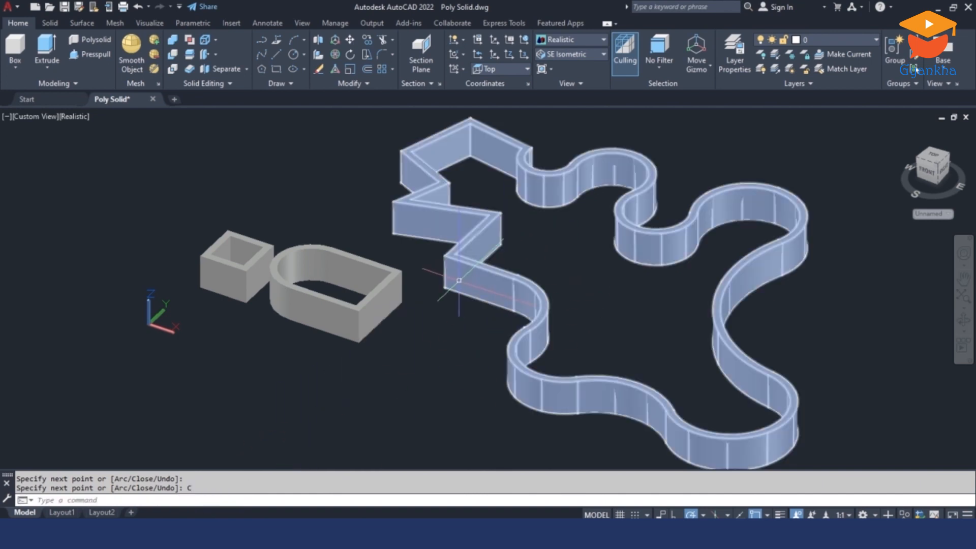
Start a fourth polysolid beside the winding one with an arc using the Direction option for its start tangent, and add a second tangent arc
scroll(458, 279, "down", 2)
middle_click_drag(708, 322, 479, 342)
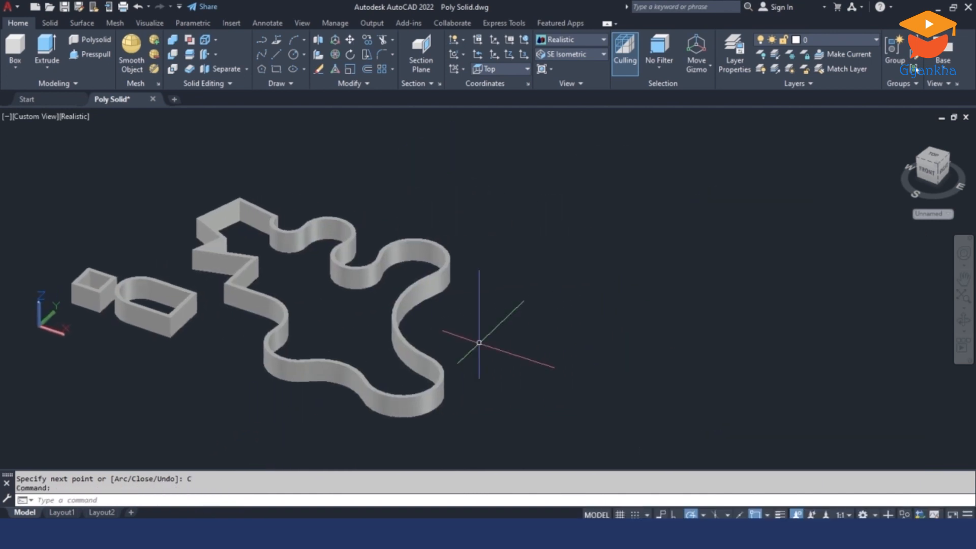
left_click(93, 39)
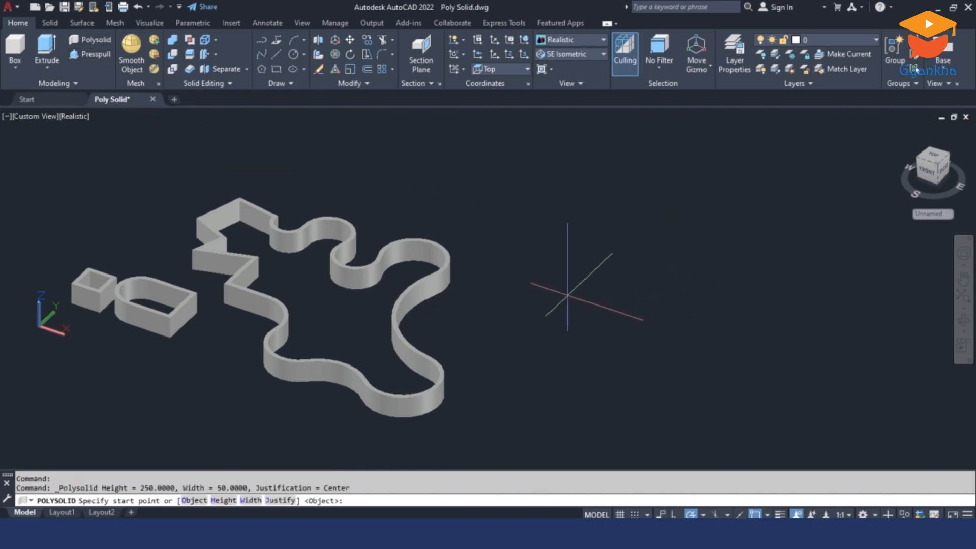
left_click(538, 291)
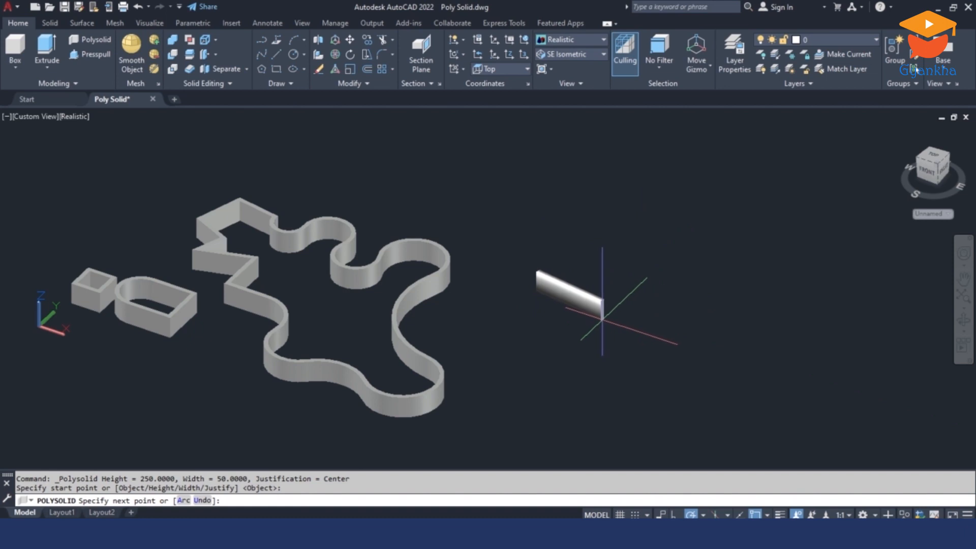
left_click(183, 501)
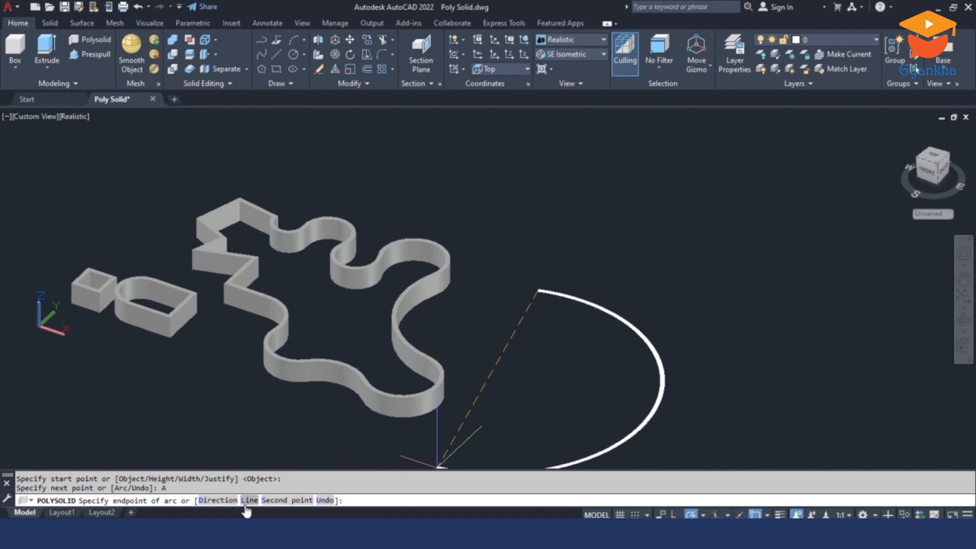
left_click(217, 500)
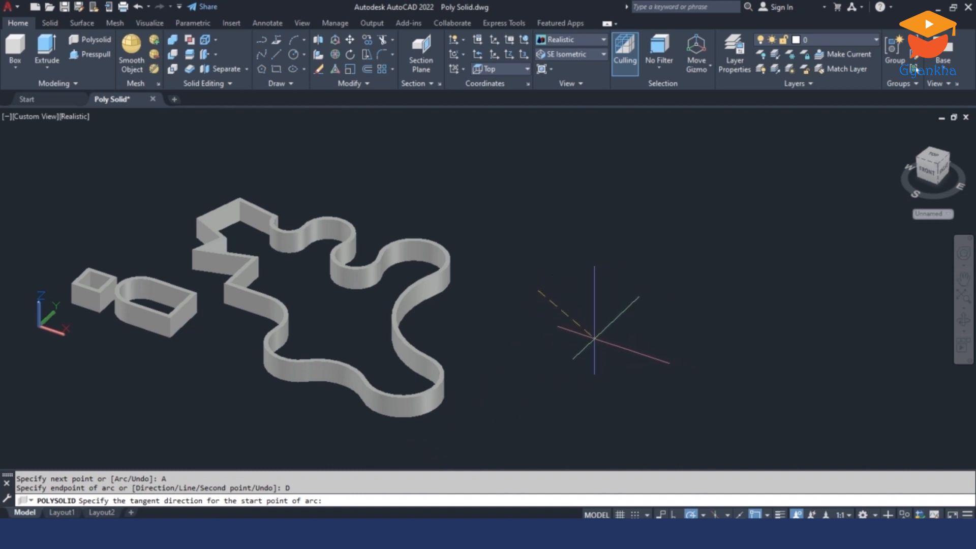
left_click(548, 329)
scroll(566, 325, "up", 4)
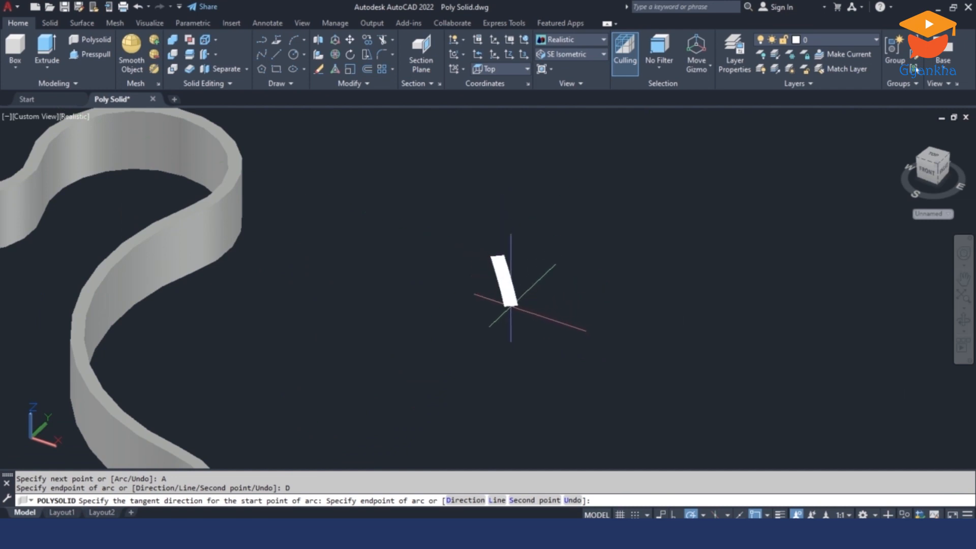
left_click(581, 303)
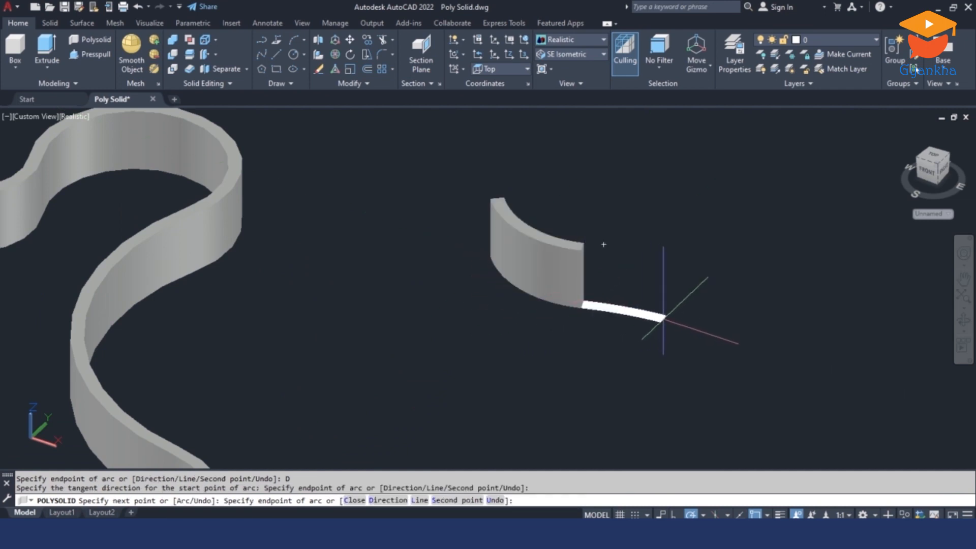
left_click(667, 341)
scroll(669, 343, "up", 4)
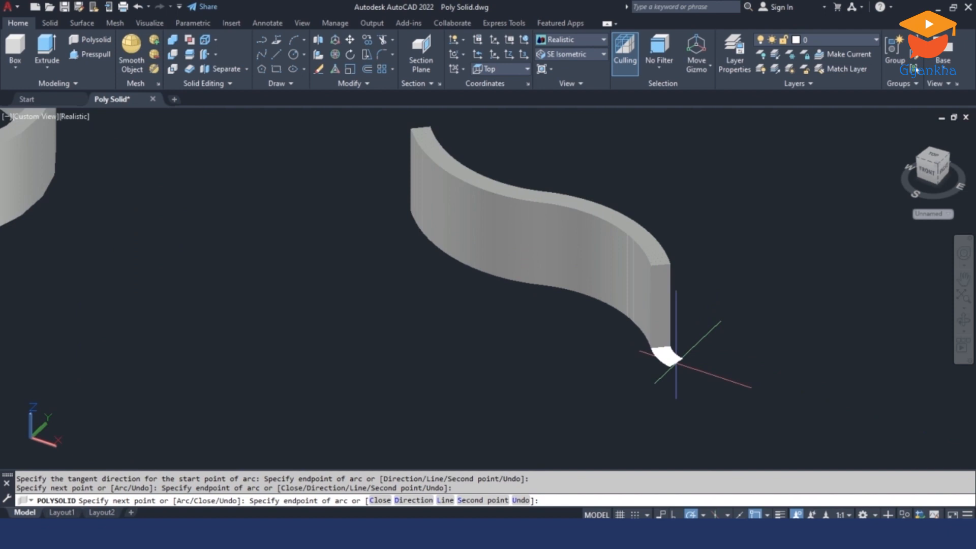
Add an arc with the Direction option, setting a new tangent direction that bends sharply back from the wall's end
scroll(668, 345, "down", 5)
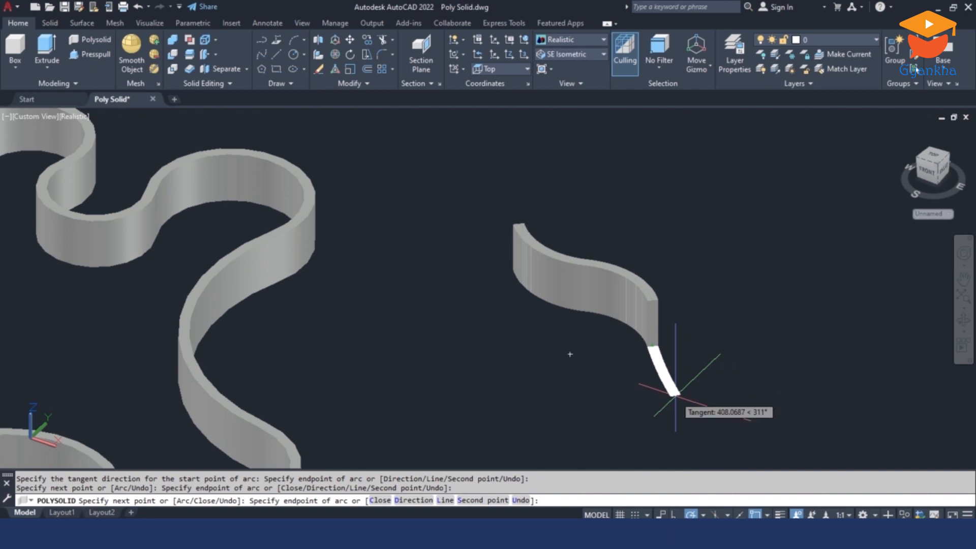
left_click(413, 500)
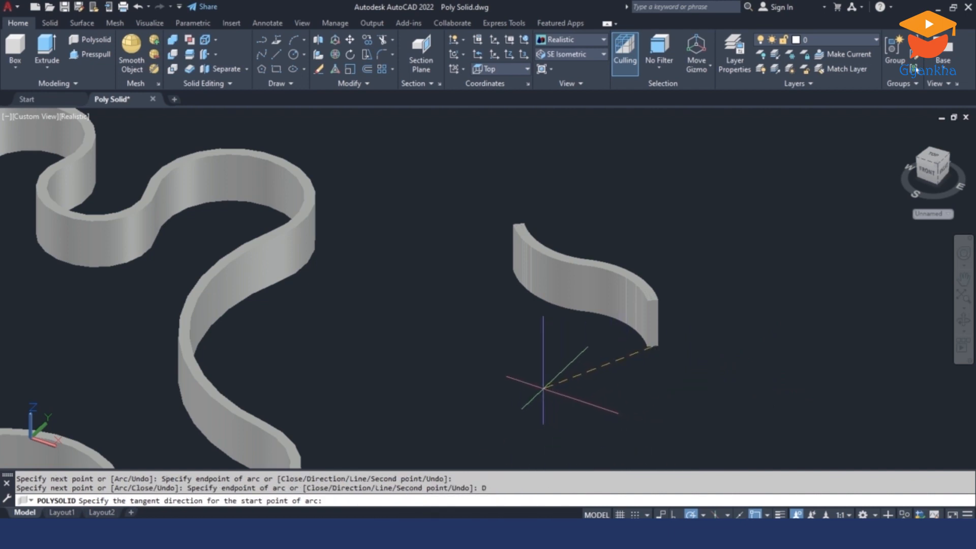
left_click(542, 388)
scroll(635, 346, "up", 6)
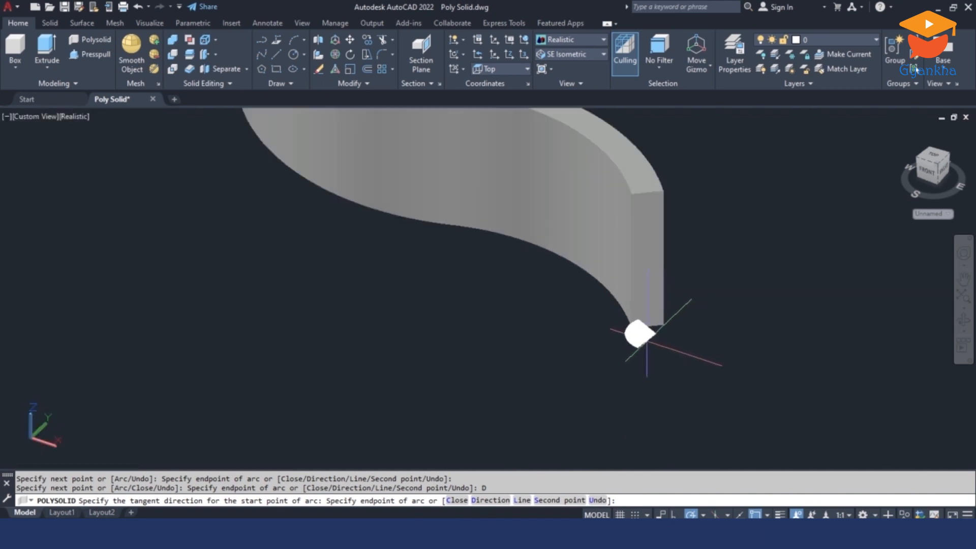
scroll(615, 376, "down", 5)
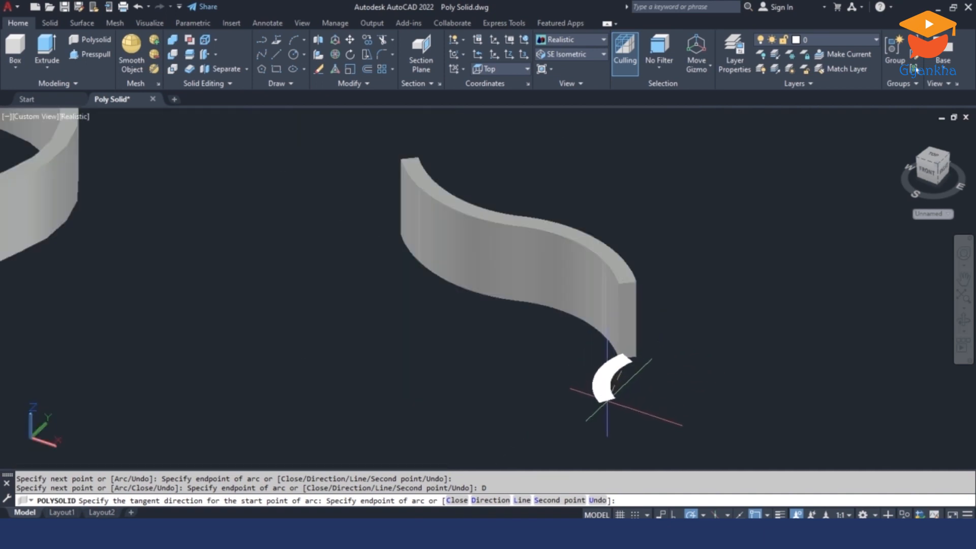
left_click(658, 401)
Extend the fourth polysolid with two more tangent arcs, curling the last one into a loop
scroll(676, 355, "up", 3)
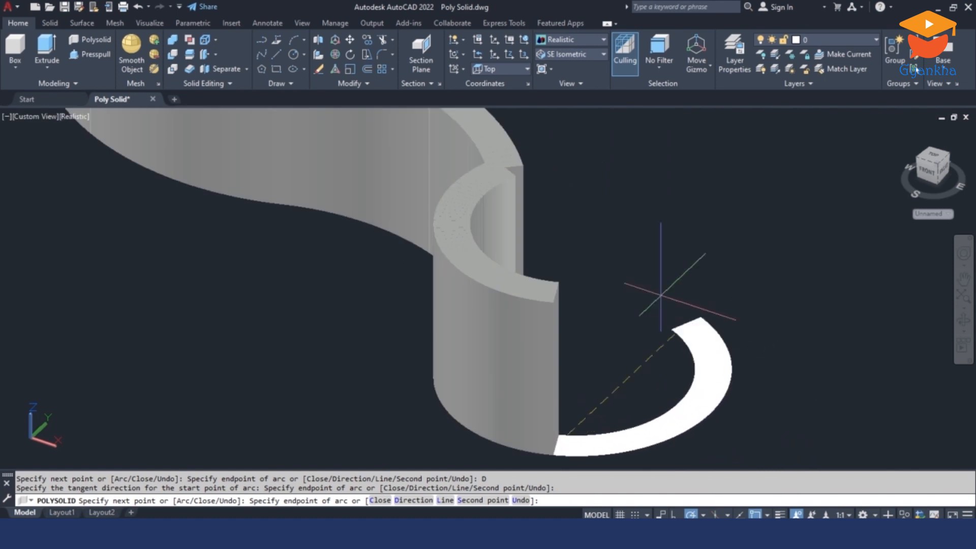
scroll(654, 327, "down", 2)
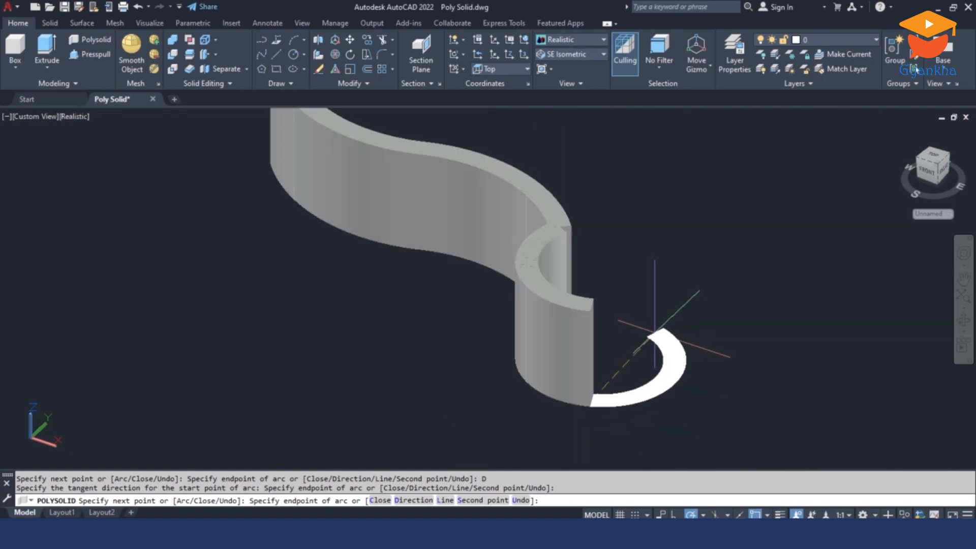
left_click(713, 345)
left_click(741, 391)
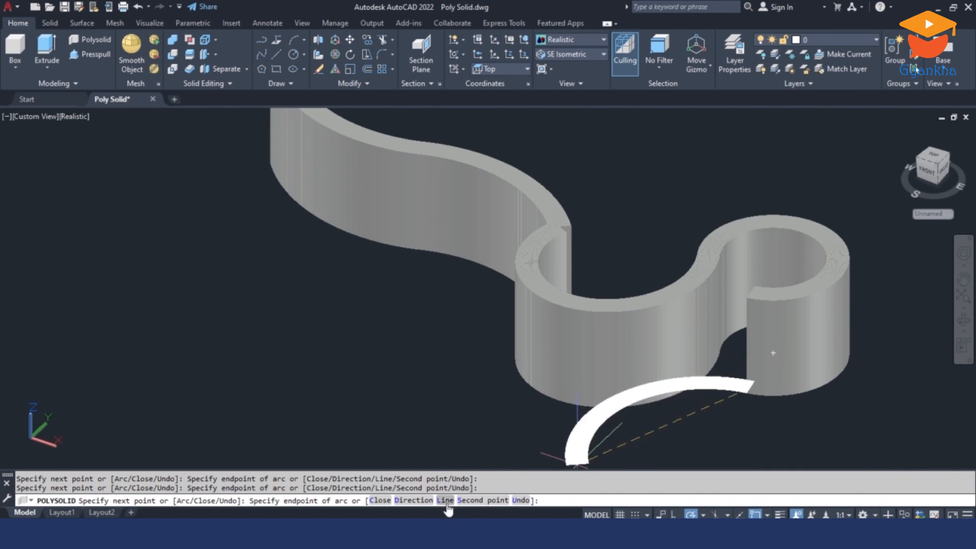
Add an arc to the fourth polysolid's looped end with the Second point option, curving outward through a picked point
left_click(479, 501)
scroll(453, 375, "down", 4)
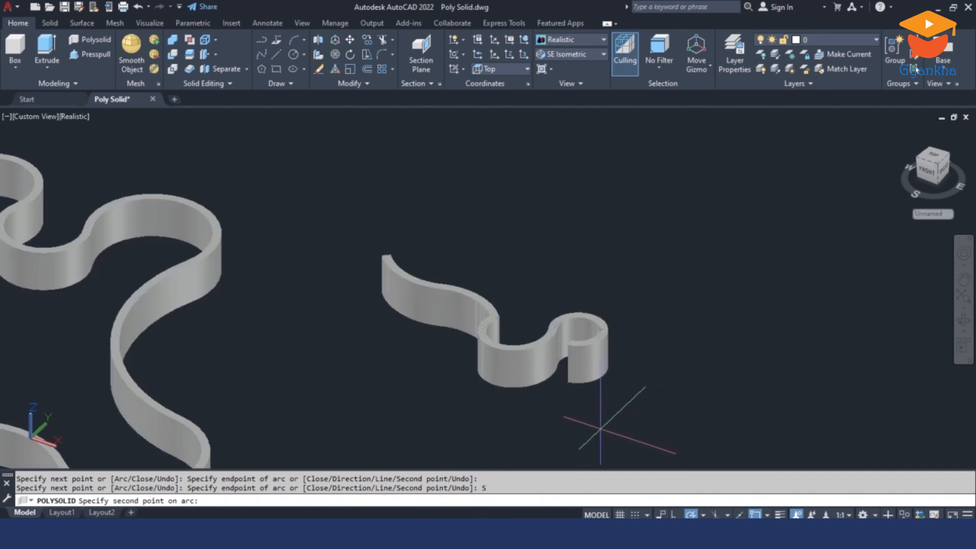
left_click(598, 429)
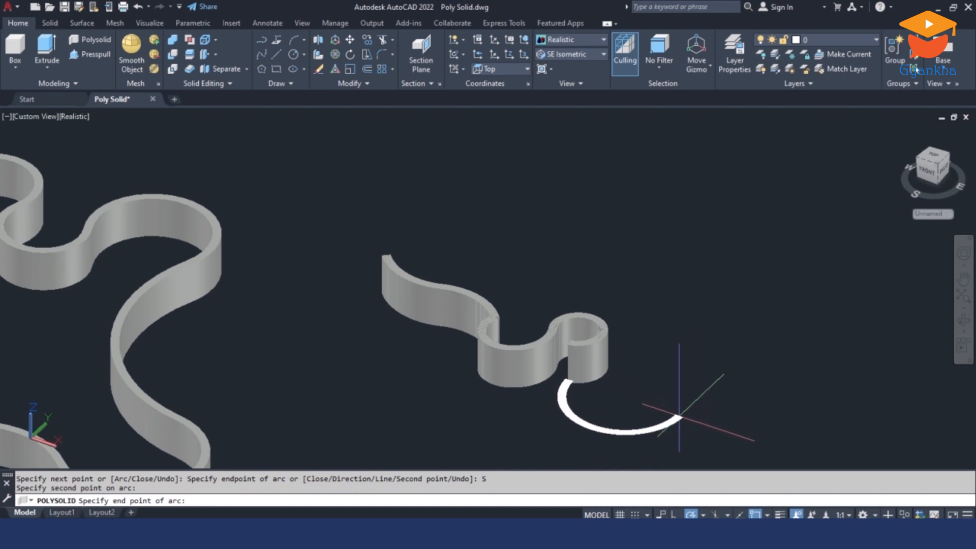
left_click(679, 417)
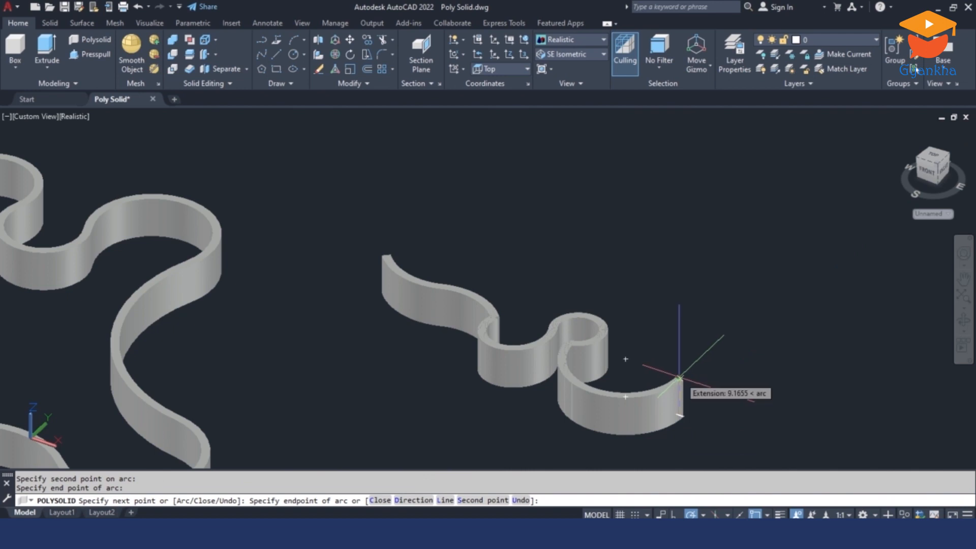
Try another three-point arc from the wall's end with the Second point option, and undo that segment
left_click(484, 501)
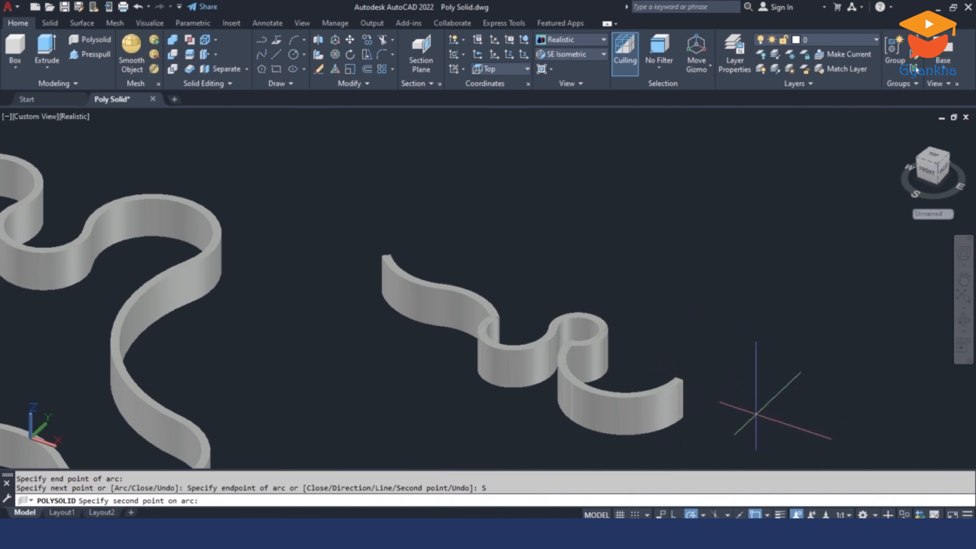
left_click(788, 380)
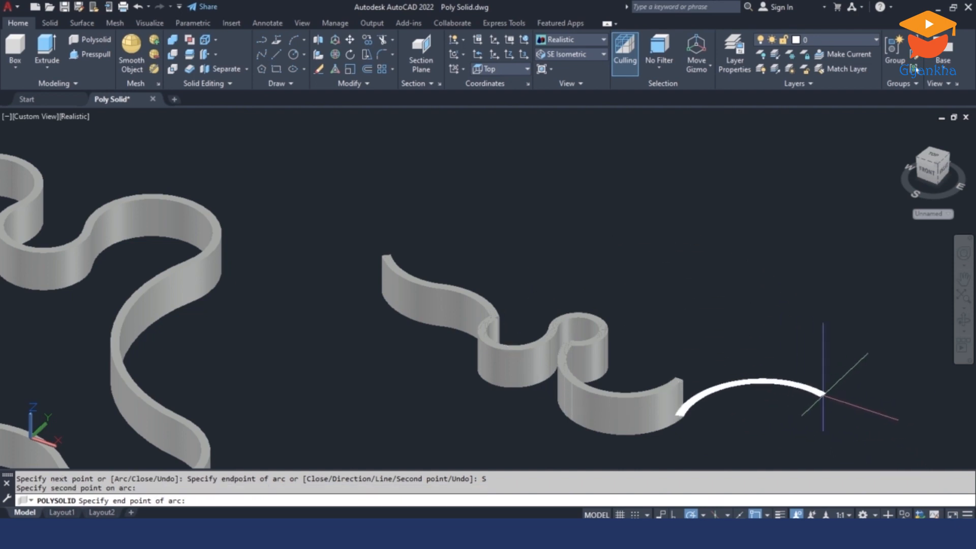
left_click(849, 409)
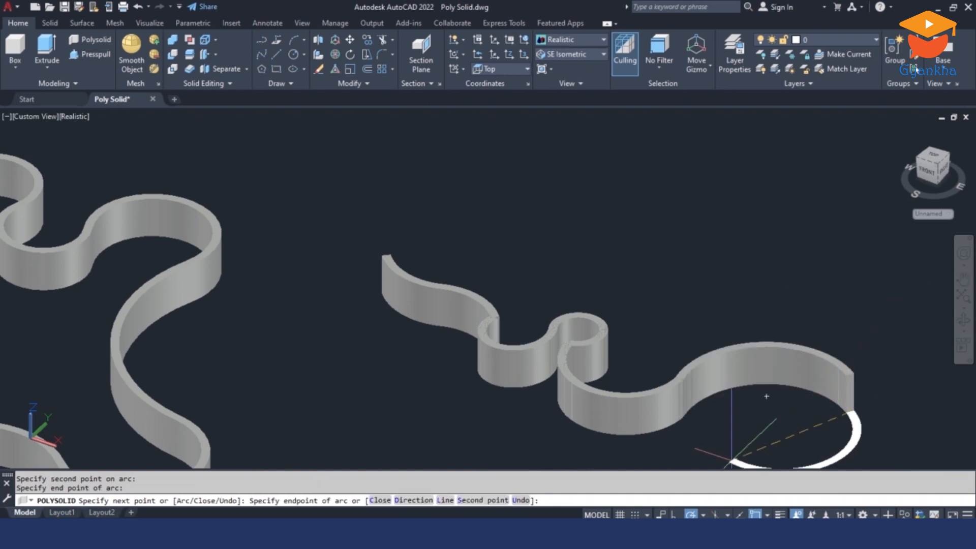
left_click(520, 500)
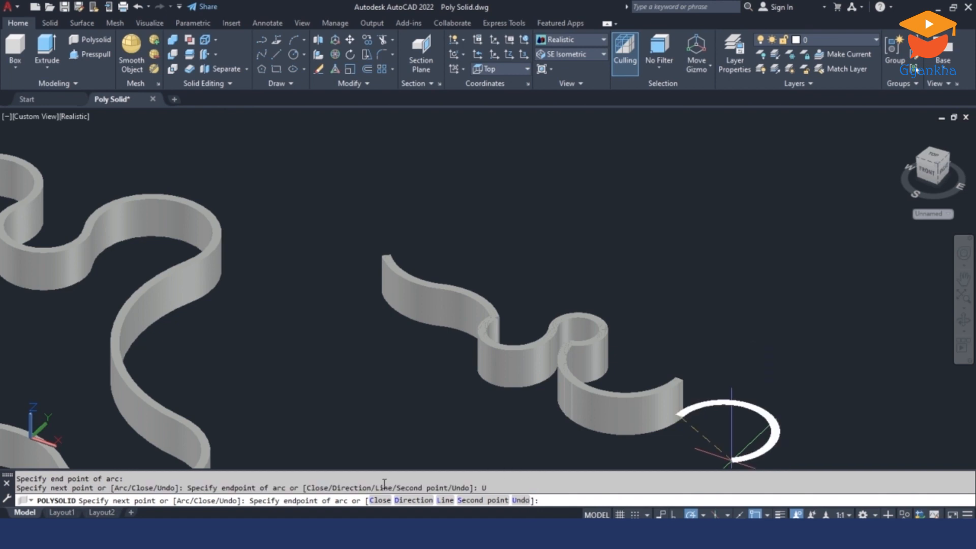
Close the fourth polysolid with an arc back to its start point
left_click(379, 500)
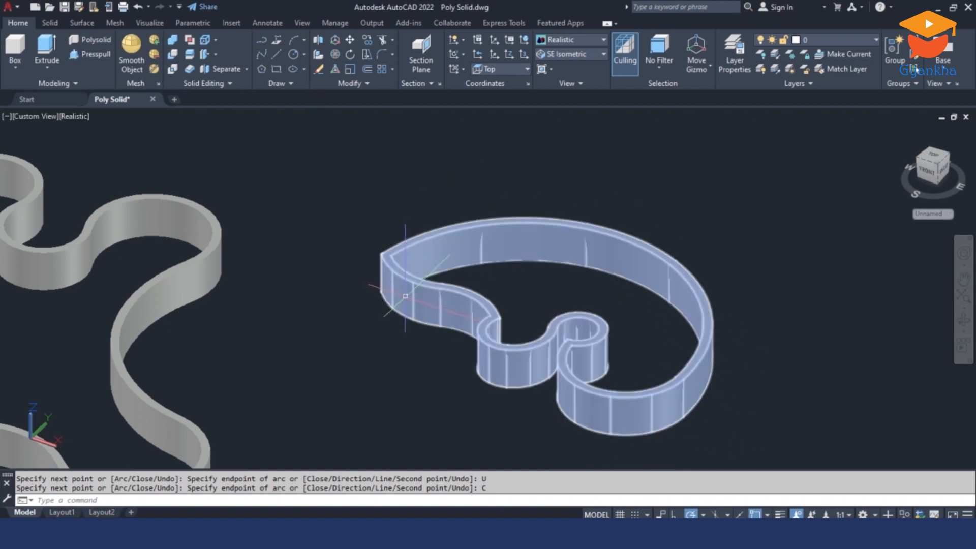
scroll(408, 305, "down", 2)
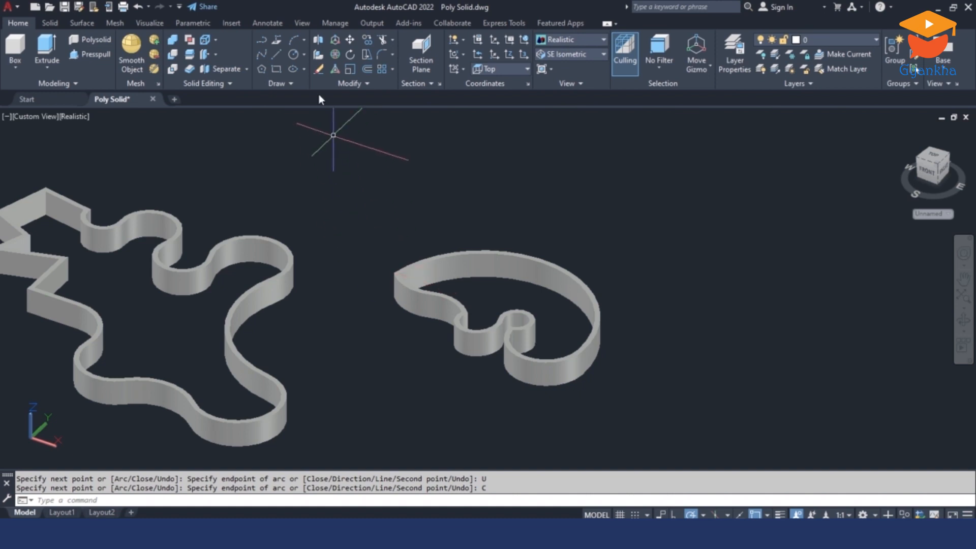
Draw a circle and a wider ellipse side by side in the empty area behind the closed fourth polysolid
left_click(294, 56)
left_click(380, 199)
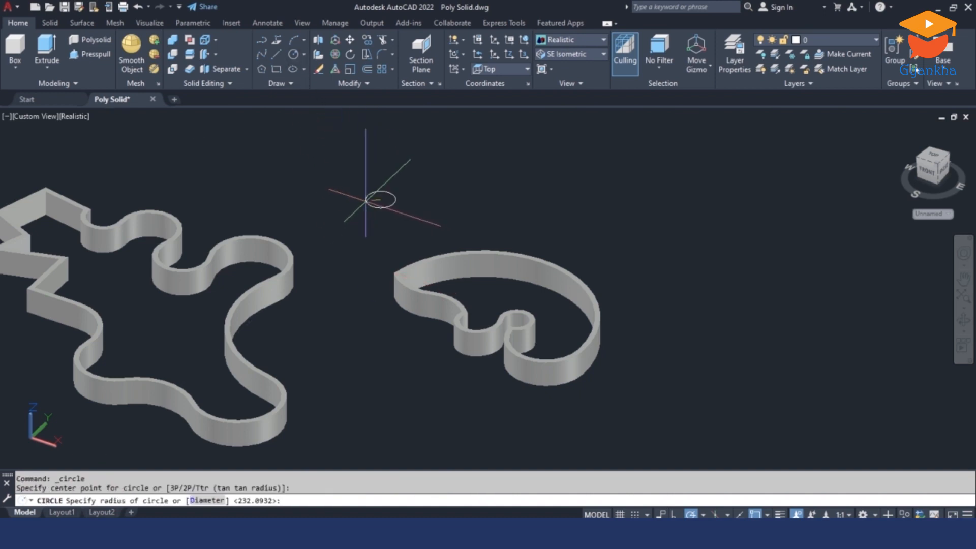
left_click(294, 69)
left_click(533, 201)
left_click(579, 201)
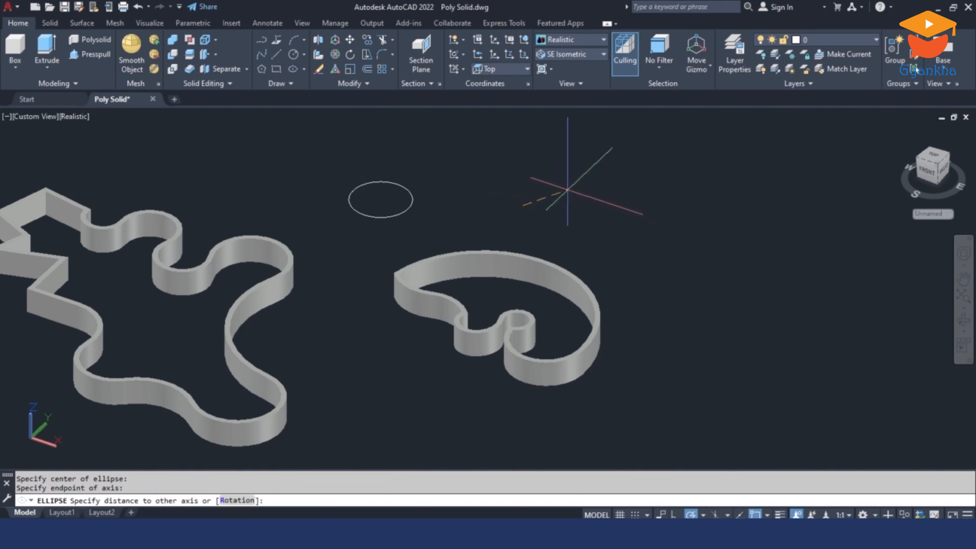
left_click(538, 181)
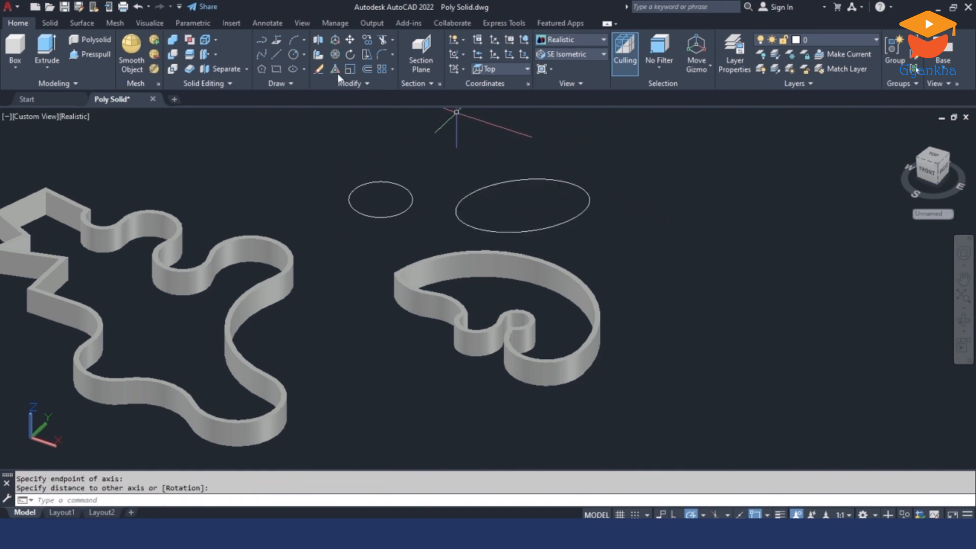
middle_click_drag(607, 252, 593, 273)
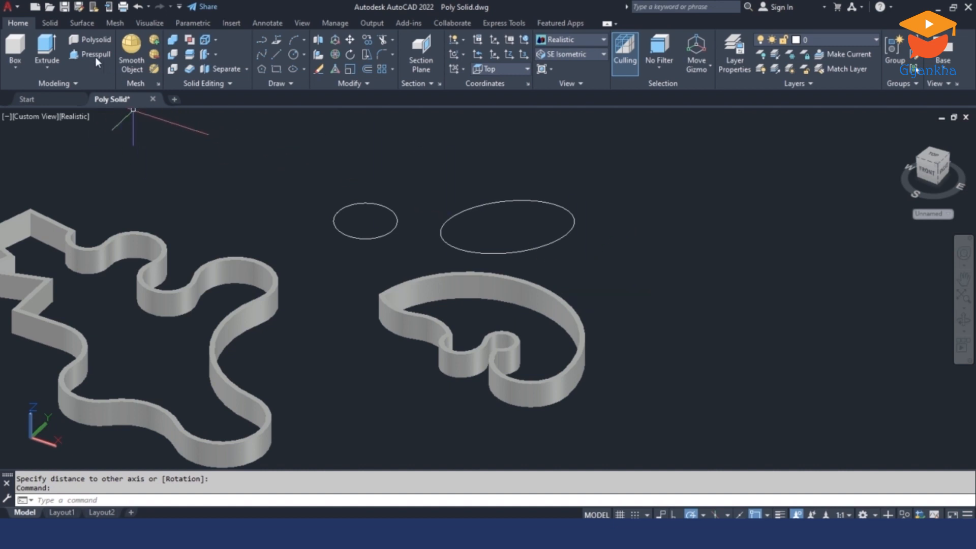
Convert the circle into a wall-like solid with the Polysolid command's Object option
left_click(96, 38)
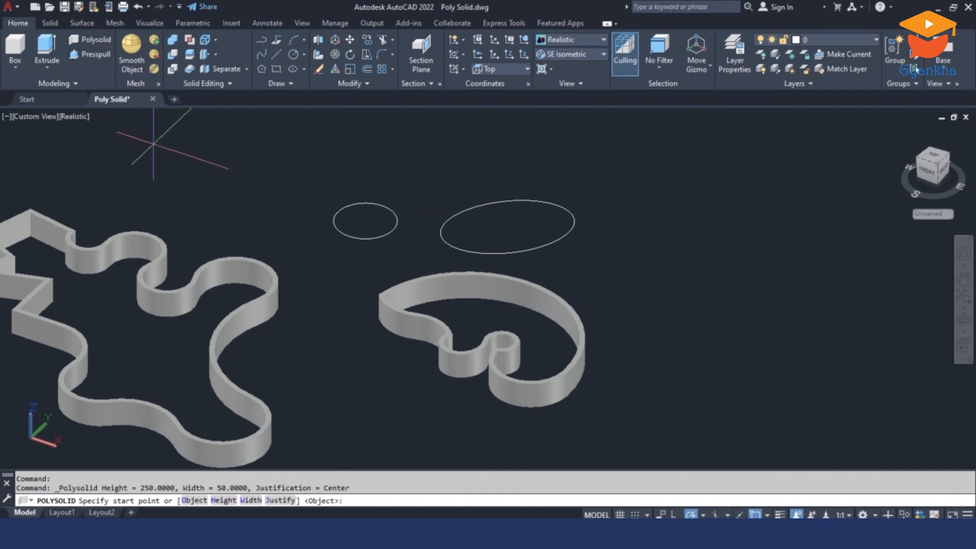
left_click(194, 500)
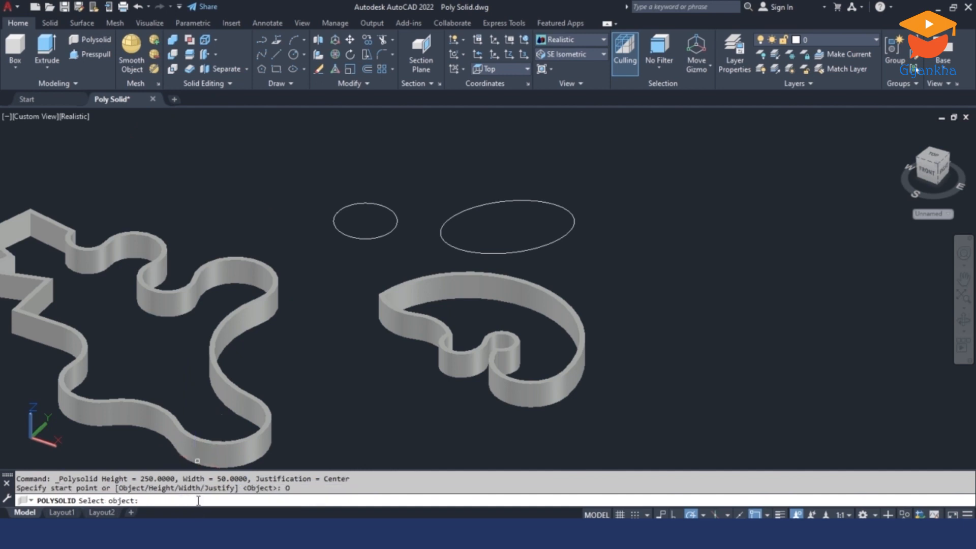
left_click(392, 207)
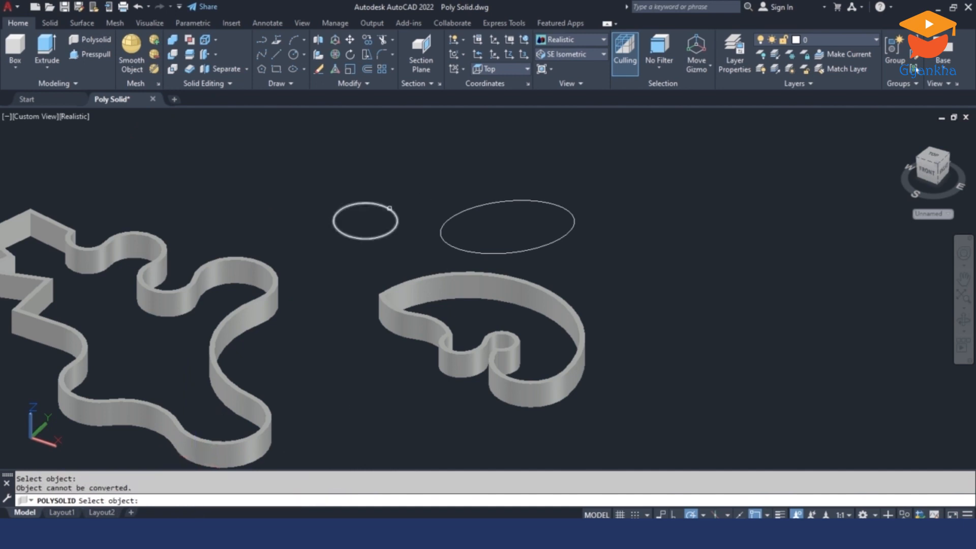
left_click(390, 208)
scroll(387, 205, "up", 4)
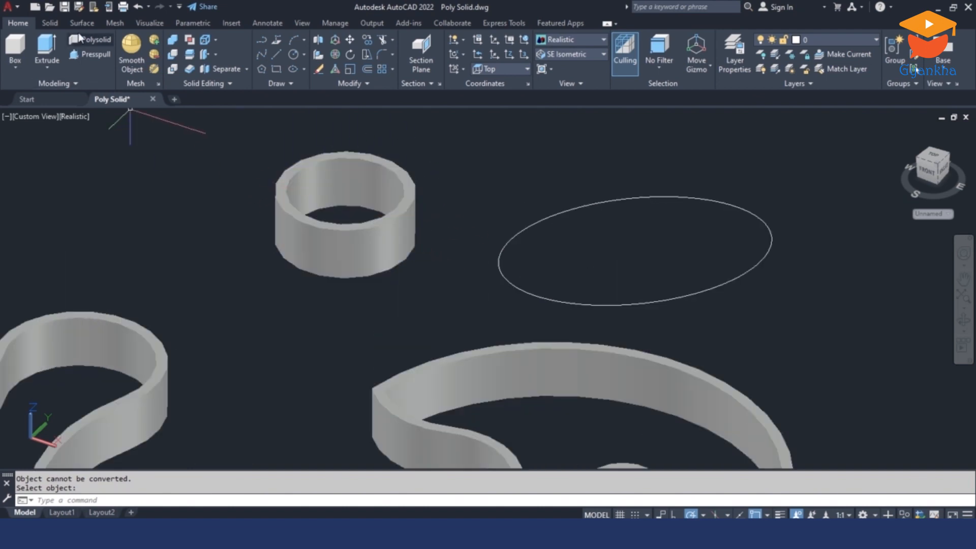
Convert the ellipse into a wall-like solid with the Polysolid command's Object option
left_click(93, 39)
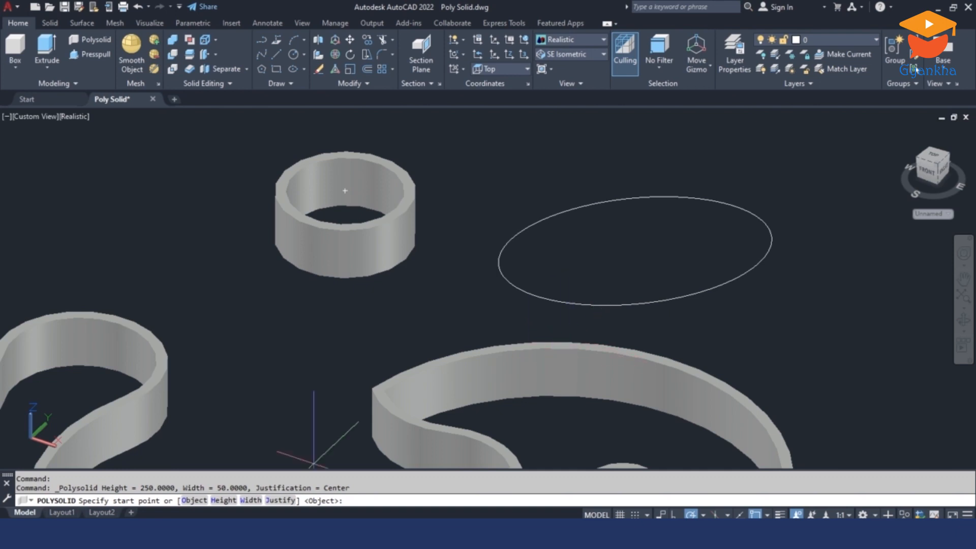
left_click(195, 500)
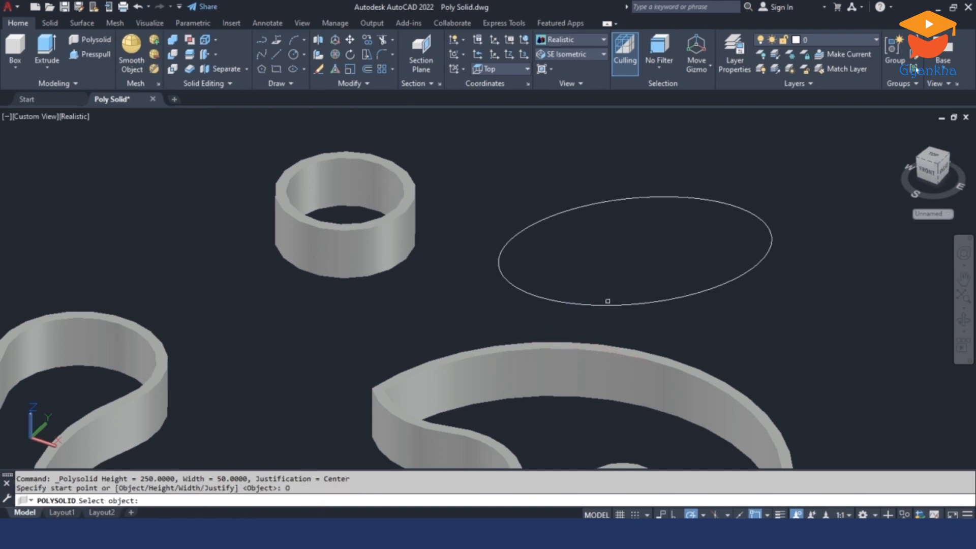
left_click(607, 303)
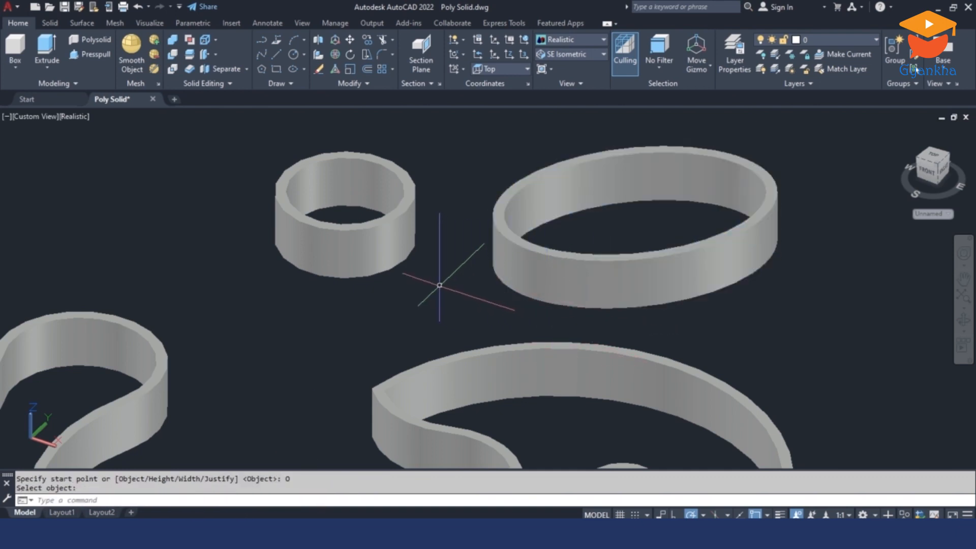
scroll(437, 269, "down", 2)
scroll(648, 278, "down", 2)
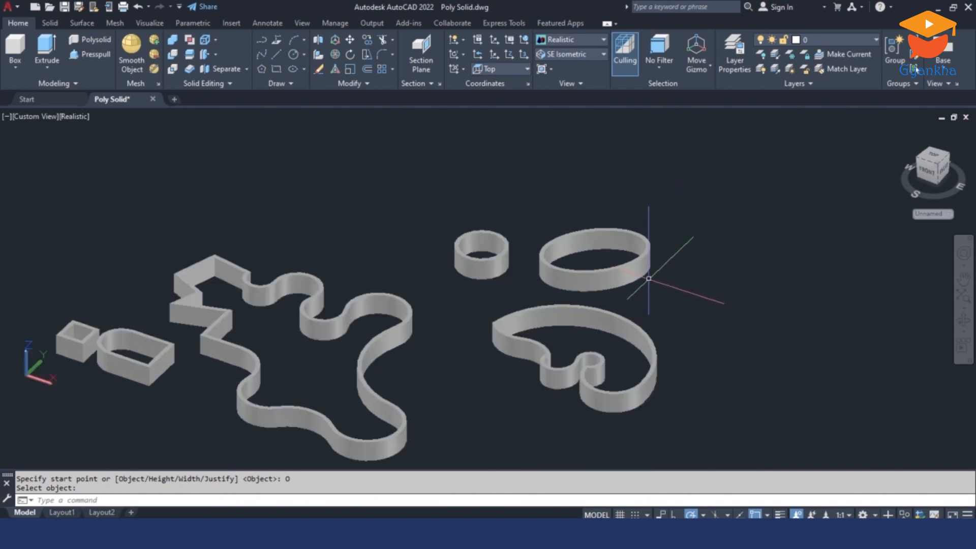
Draw a large rectangle in the empty area beyond the ellipse and the fourth polysolid
left_click(648, 276)
middle_click_drag(648, 276, 475, 262)
key("Escape")
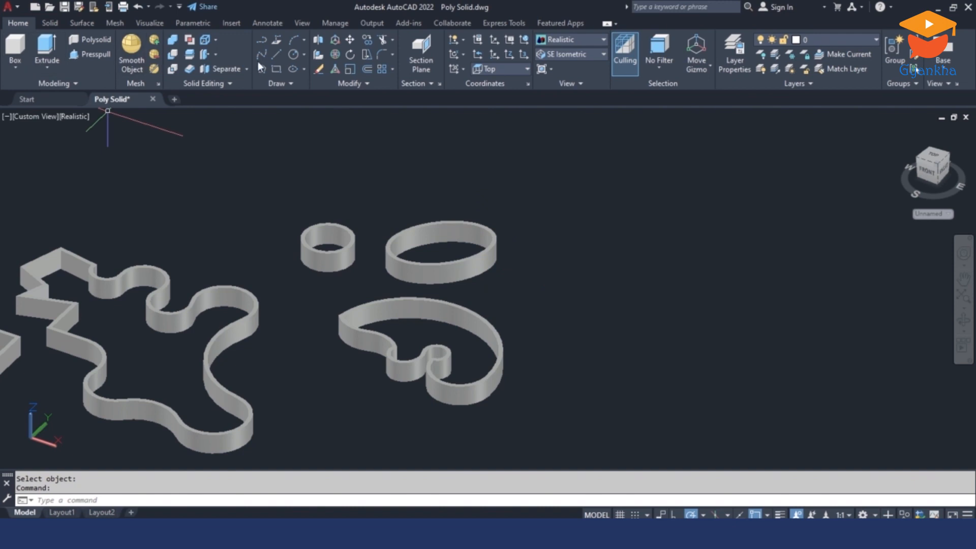
left_click(276, 70)
left_click(597, 341)
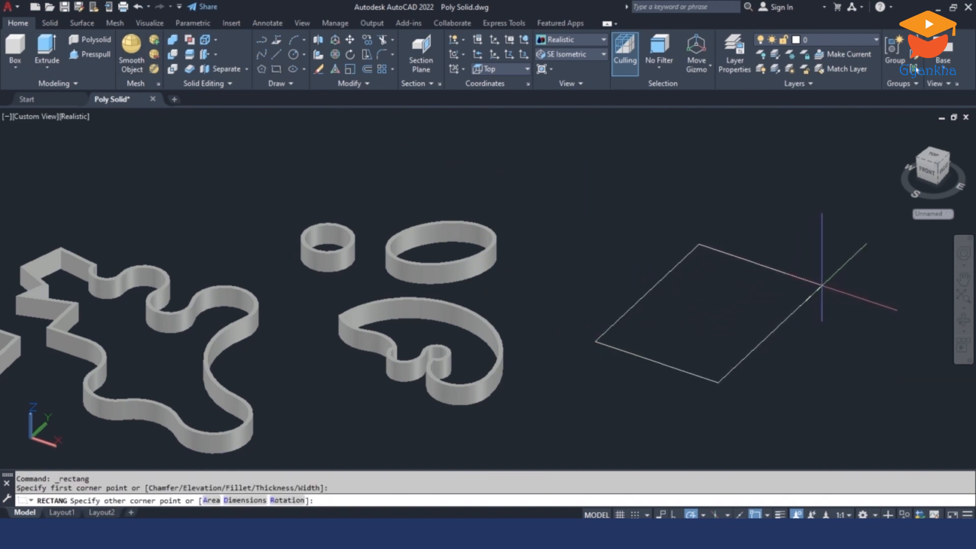
left_click(821, 286)
middle_click_drag(822, 286, 742, 310)
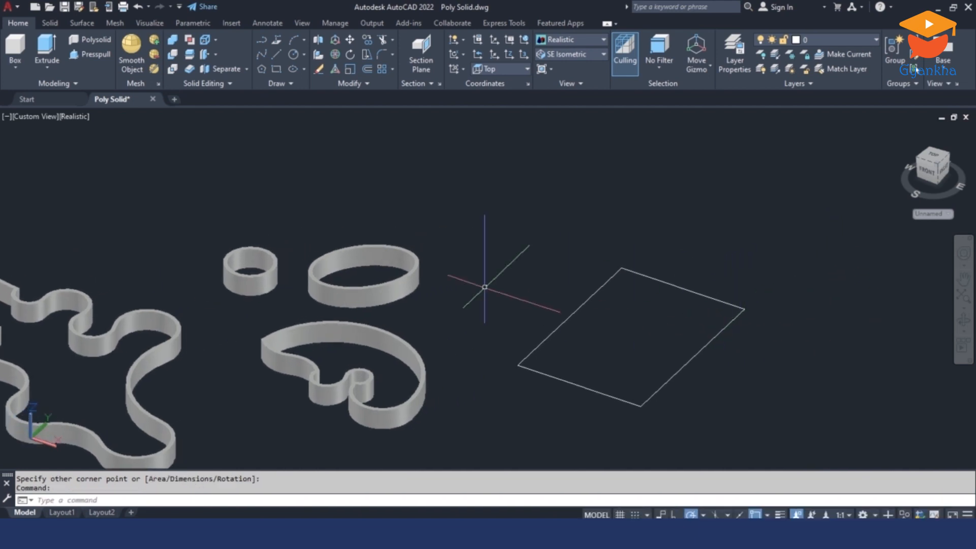
Draw two short lines into the rectangle, one from the midpoint of a long side and one from the opposite side
left_click(278, 56)
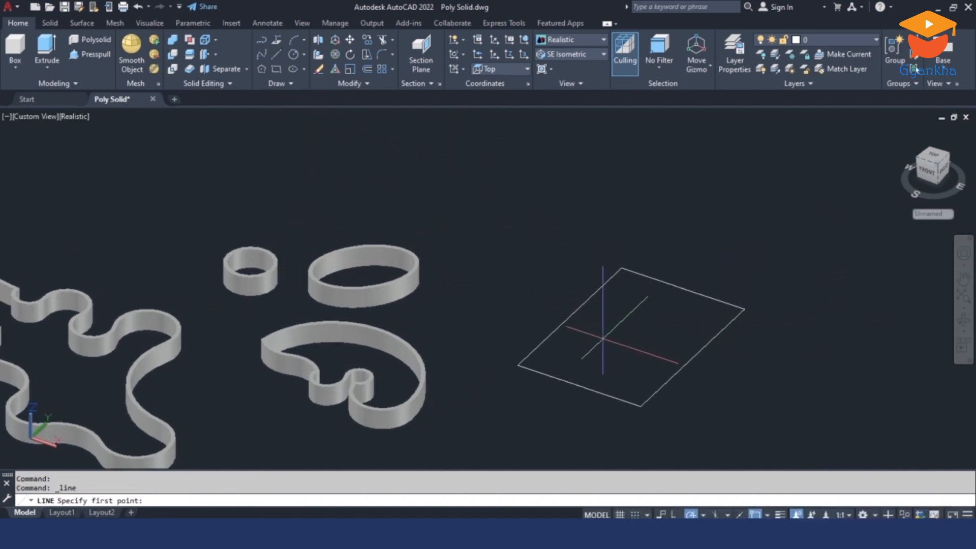
left_click(569, 316)
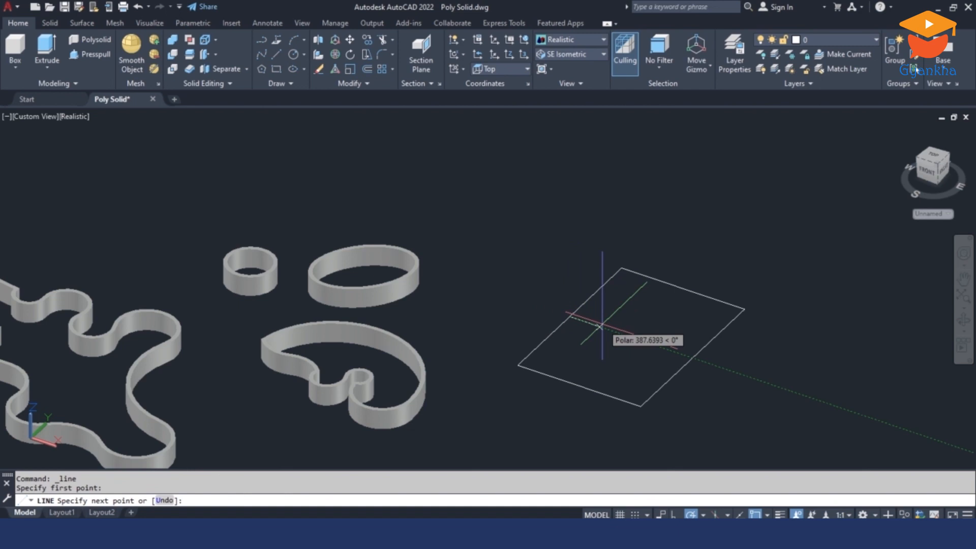
key("Escape")
key("Return")
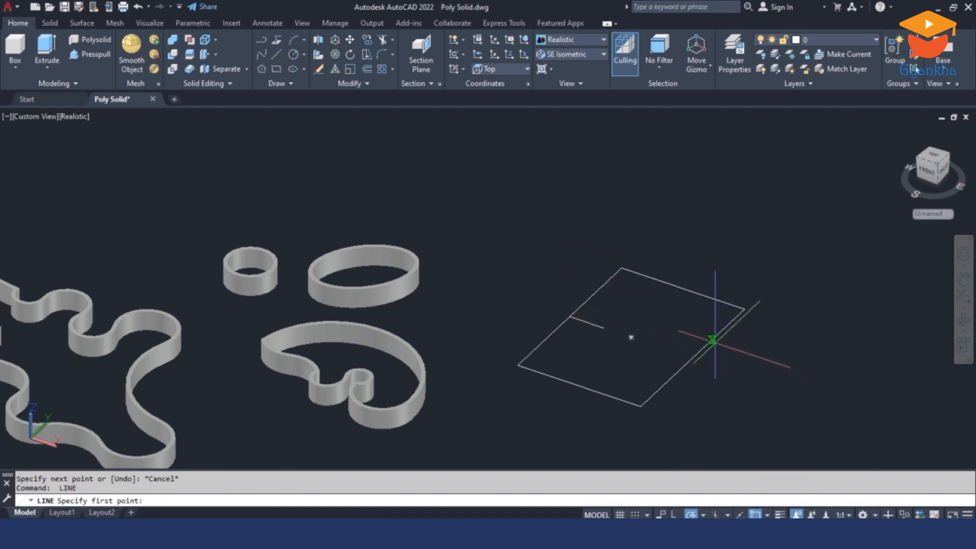
left_click(709, 337)
left_click(679, 328)
key("Escape")
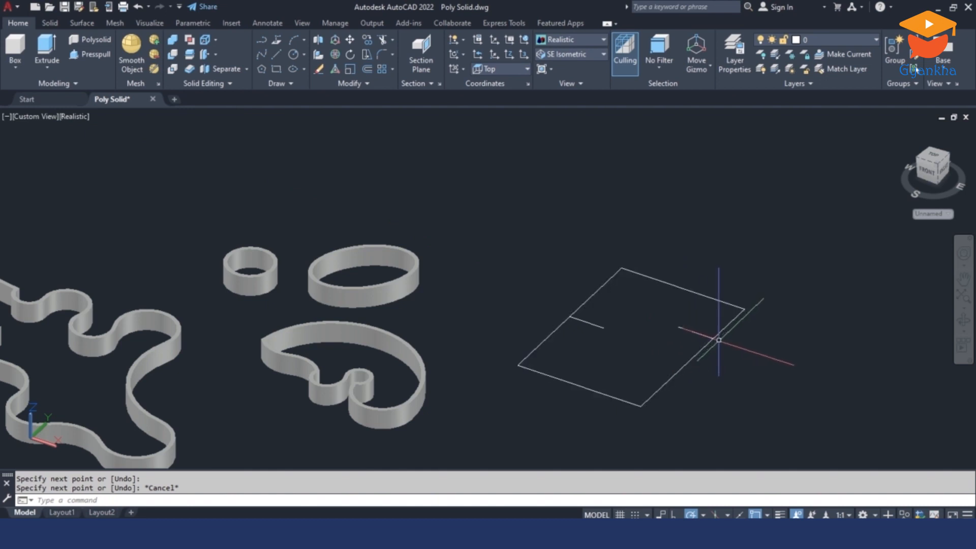
Convert the rectangle into a closed polysolid wall with the Object option
left_click(98, 41)
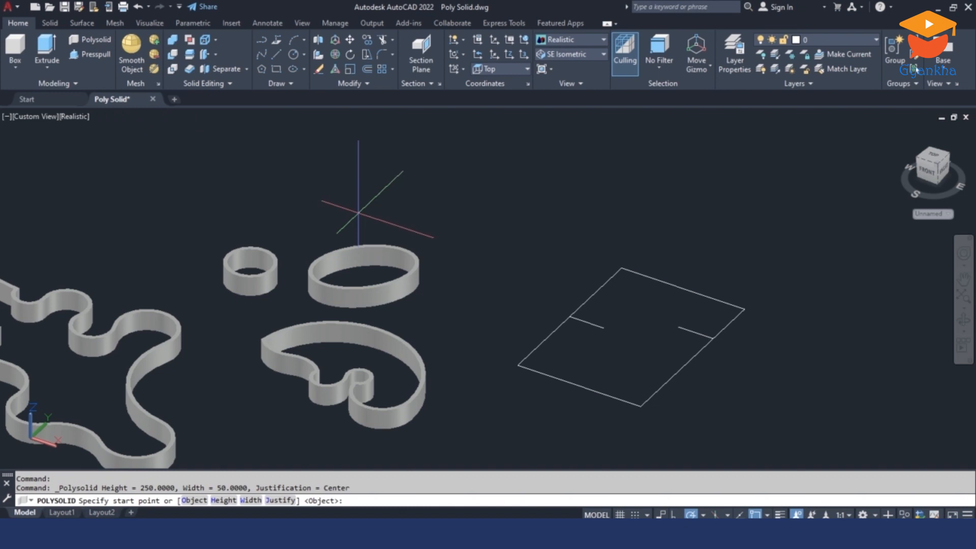
left_click(196, 499)
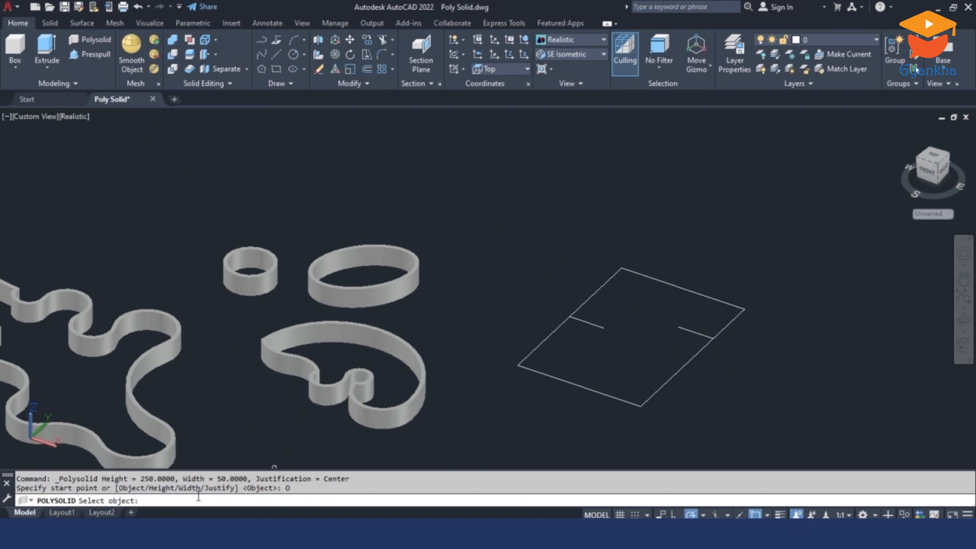
left_click(733, 344)
scroll(734, 345, "up", 2)
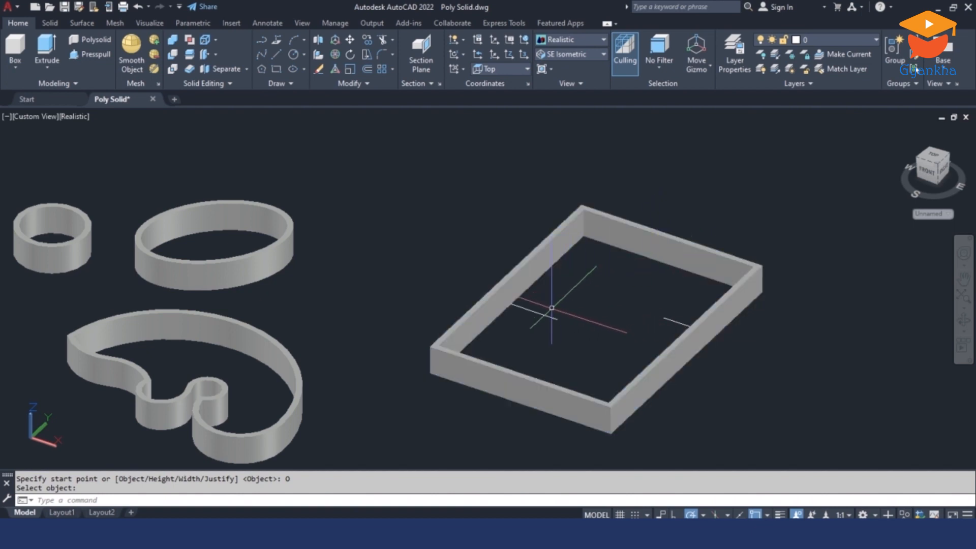
Set the polysolid height to 200 and convert the longer line inside the rectangular wall into a partition with the Object option
left_click(93, 42)
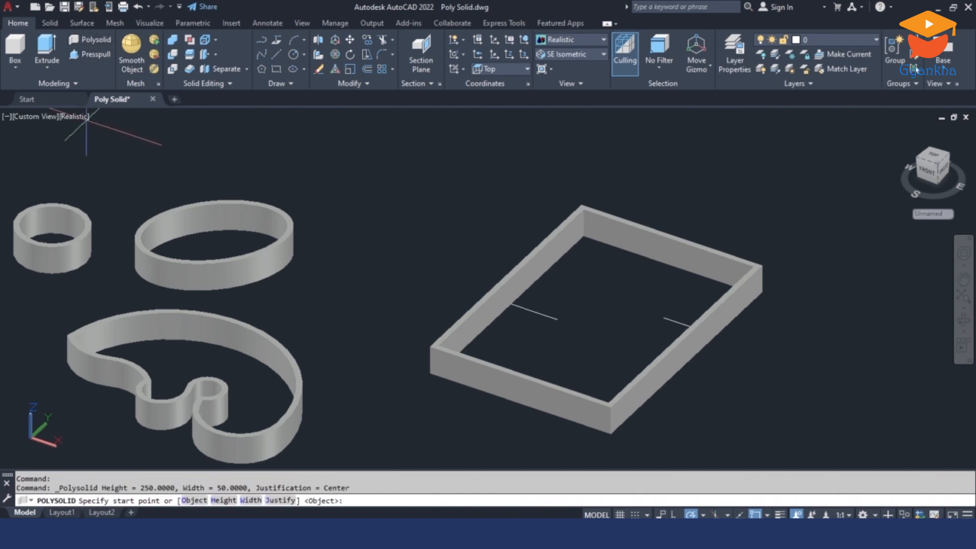
type("H")
key("Return")
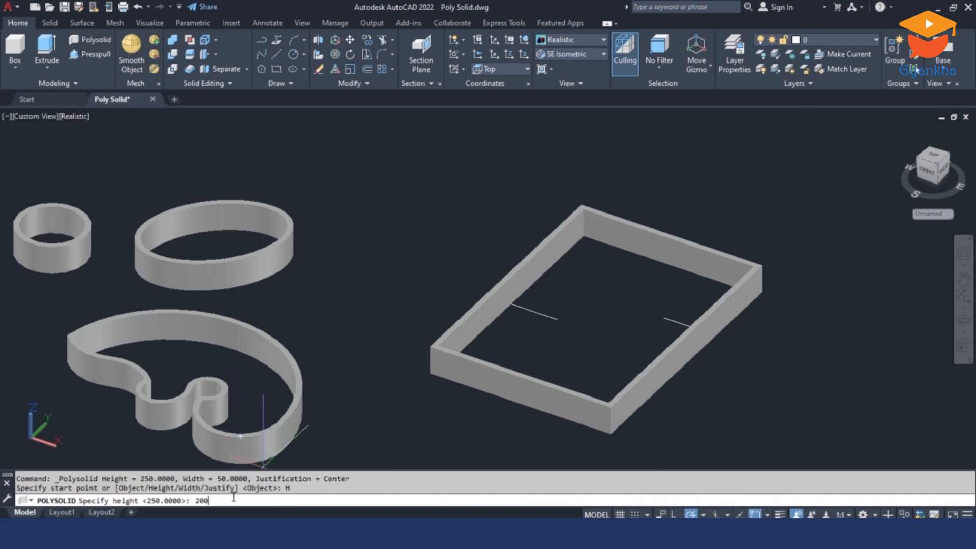
type("200")
key("Return")
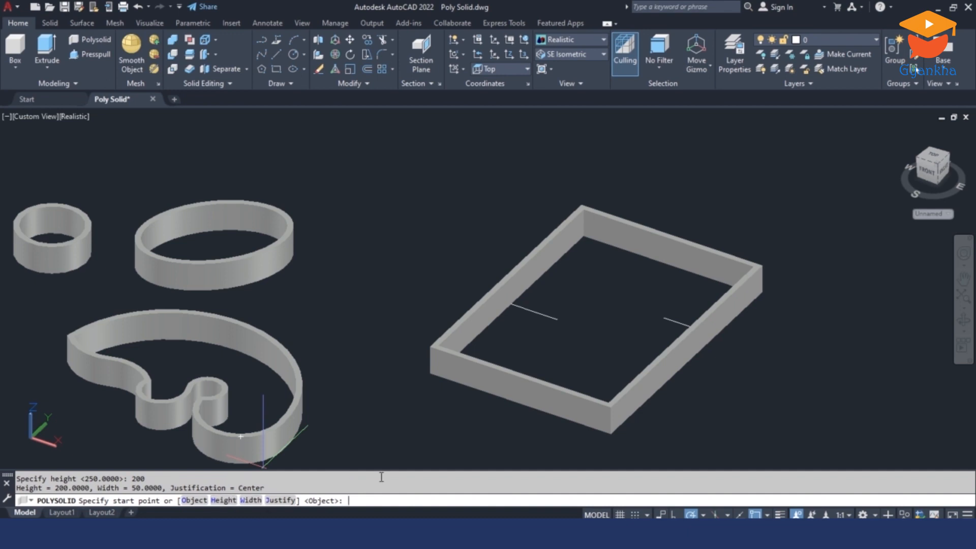
left_click(195, 500)
left_click(541, 311)
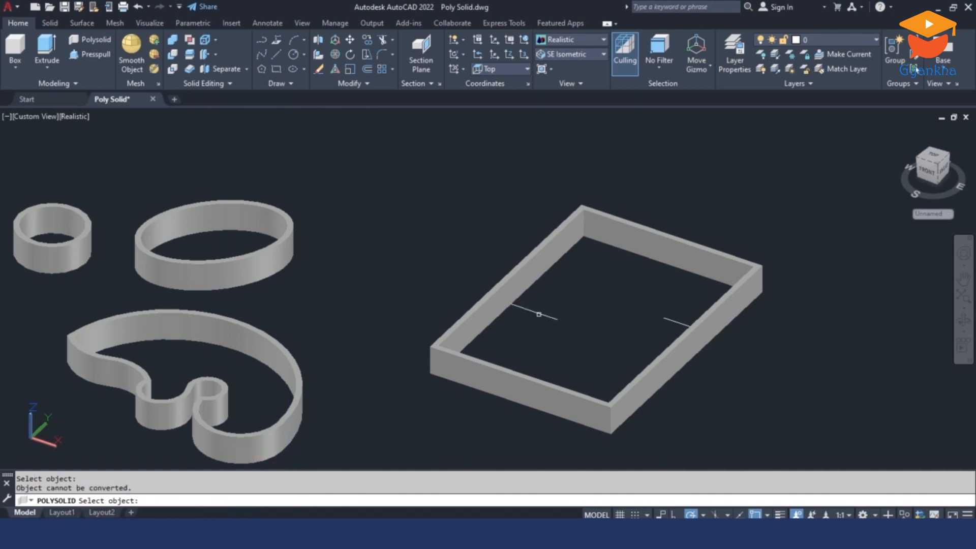
left_click(538, 314)
scroll(531, 315, "up", 3)
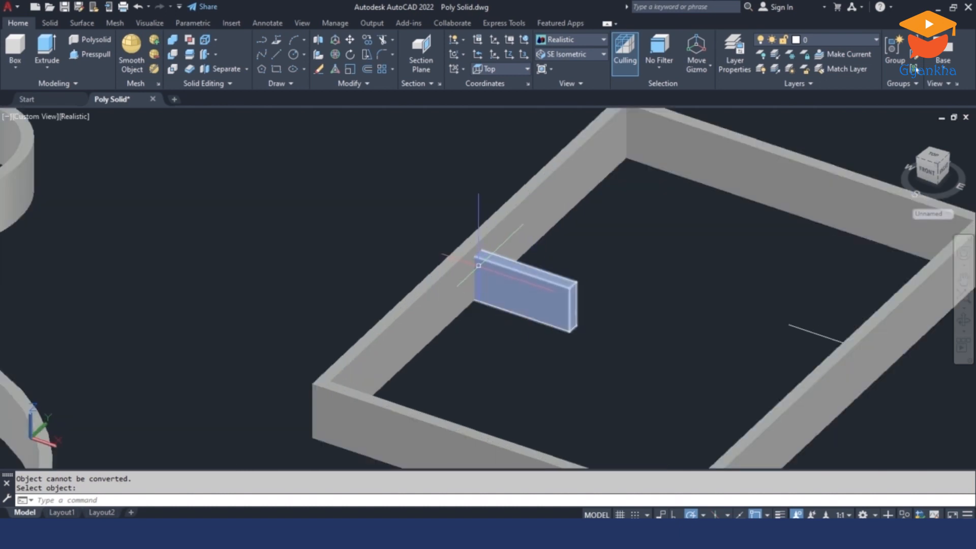
scroll(478, 265, "up", 2)
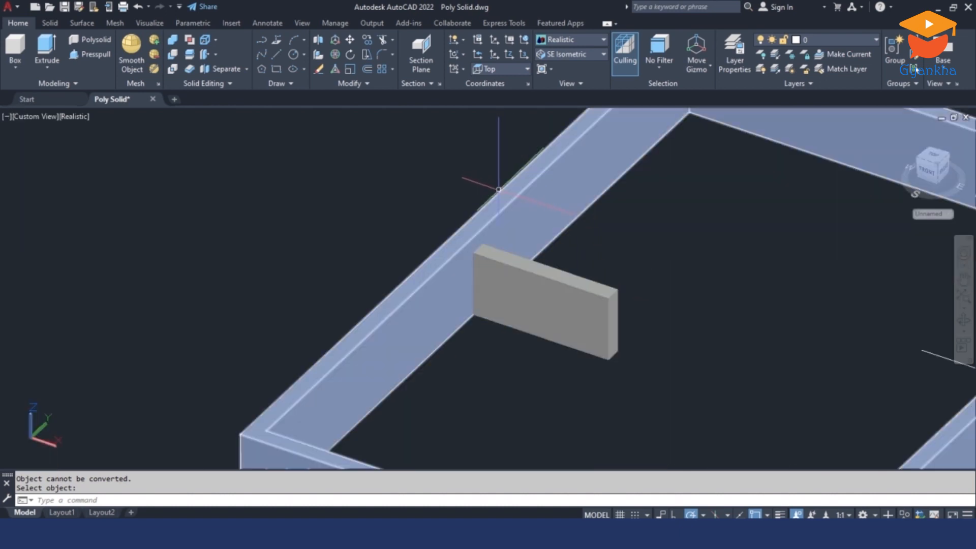
scroll(472, 203, "down", 4)
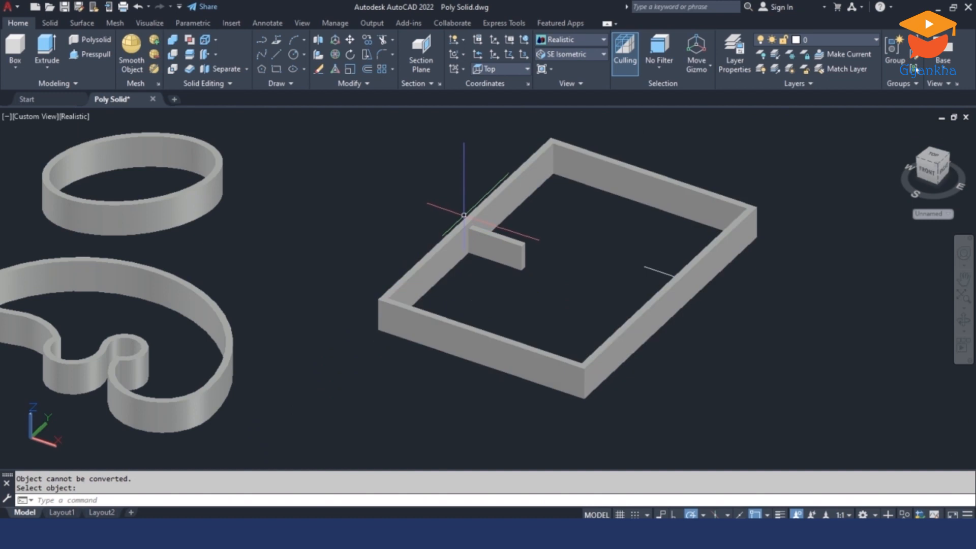
scroll(464, 215, "down", 3)
key("Escape")
middle_click_drag(403, 211, 588, 307)
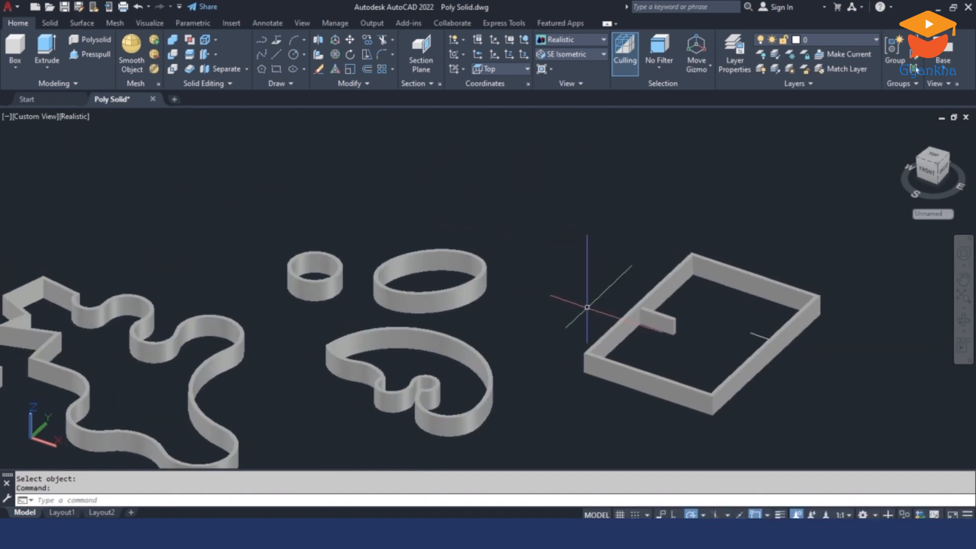
scroll(587, 307, "down", 2)
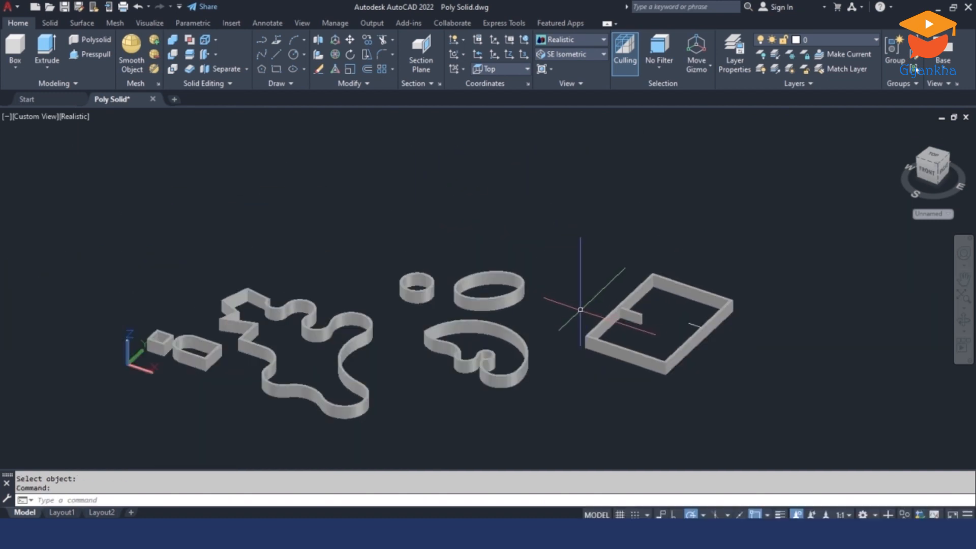